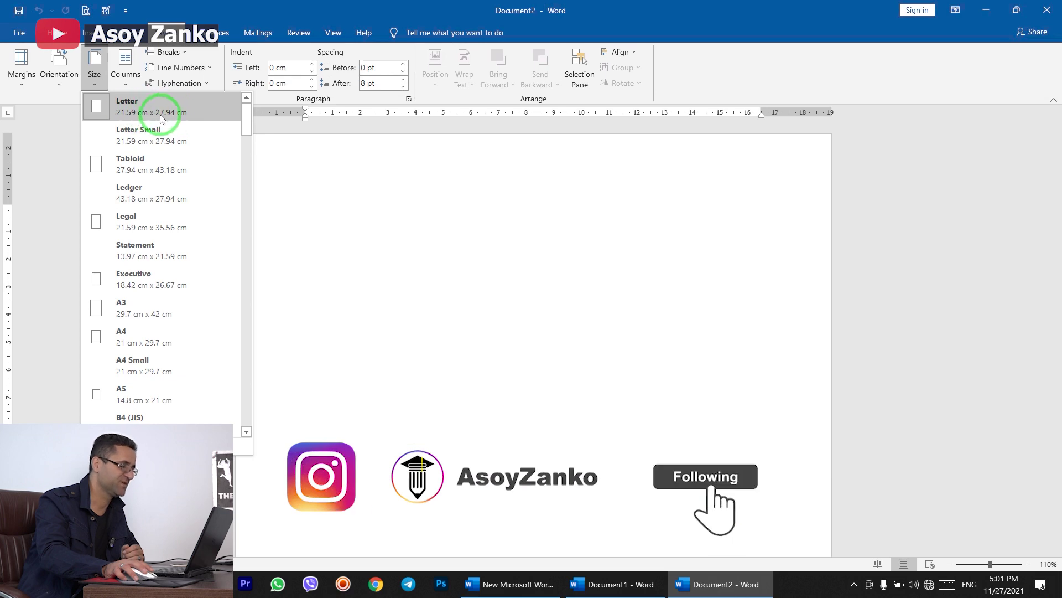
# Set the measurement units to inches in the advanced display options and check how the paper sizes are listed.
pyautogui.click(297, 157)
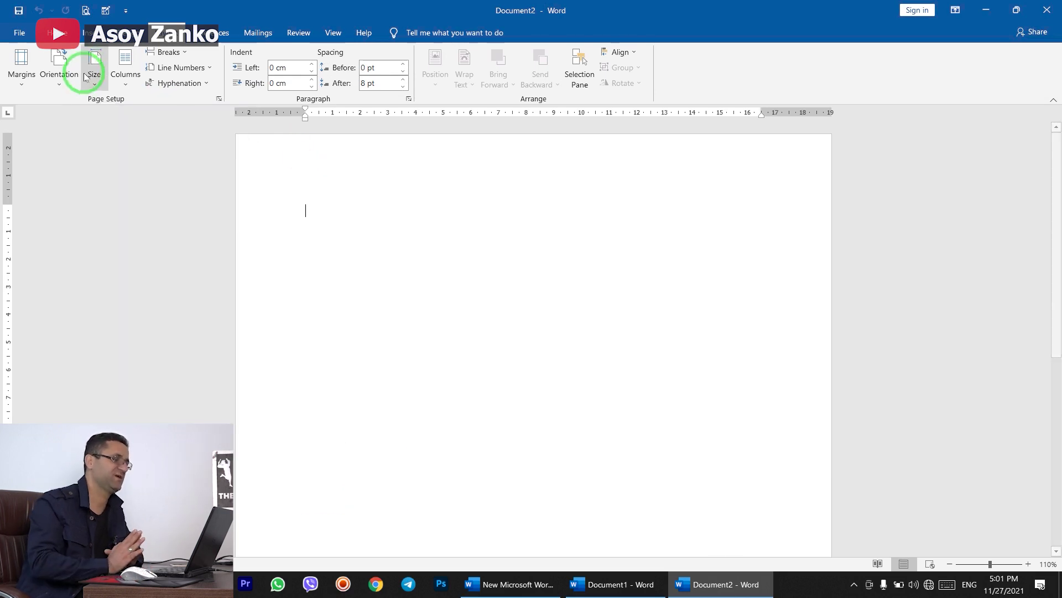
pyautogui.click(22, 34)
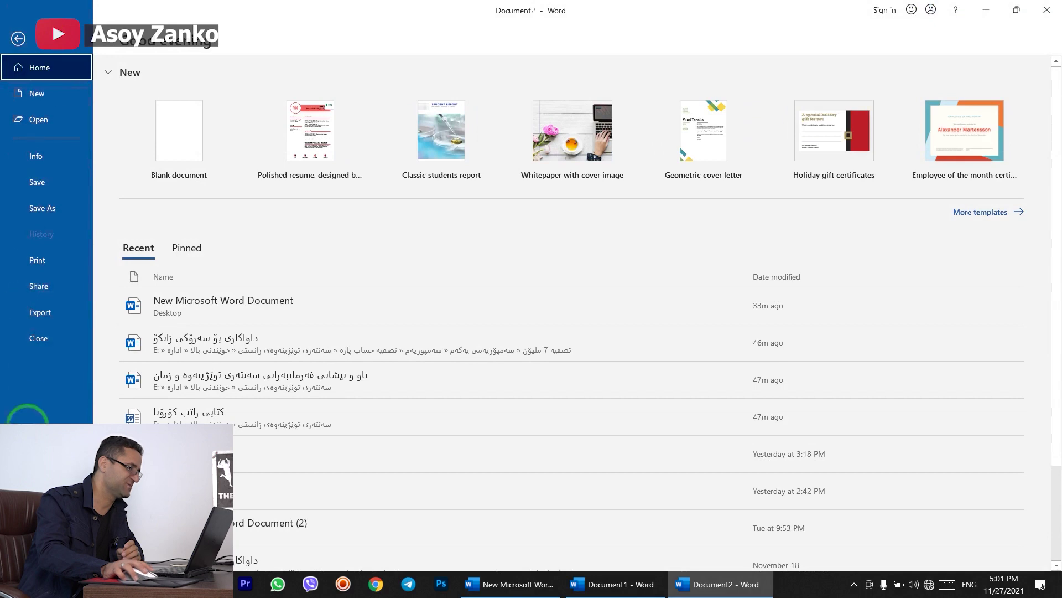
pyautogui.click(37, 556)
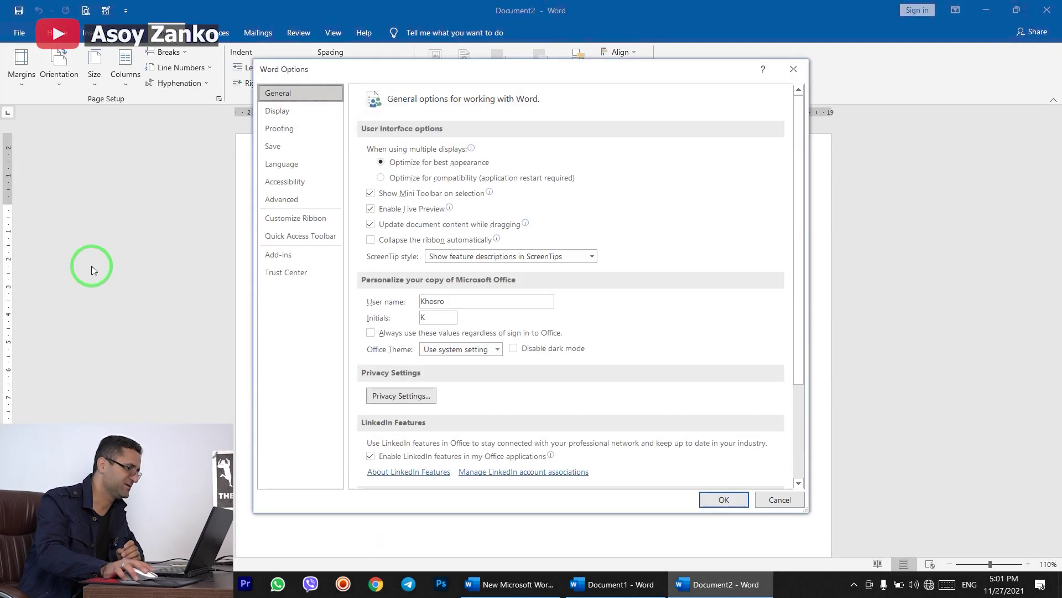
pyautogui.click(304, 195)
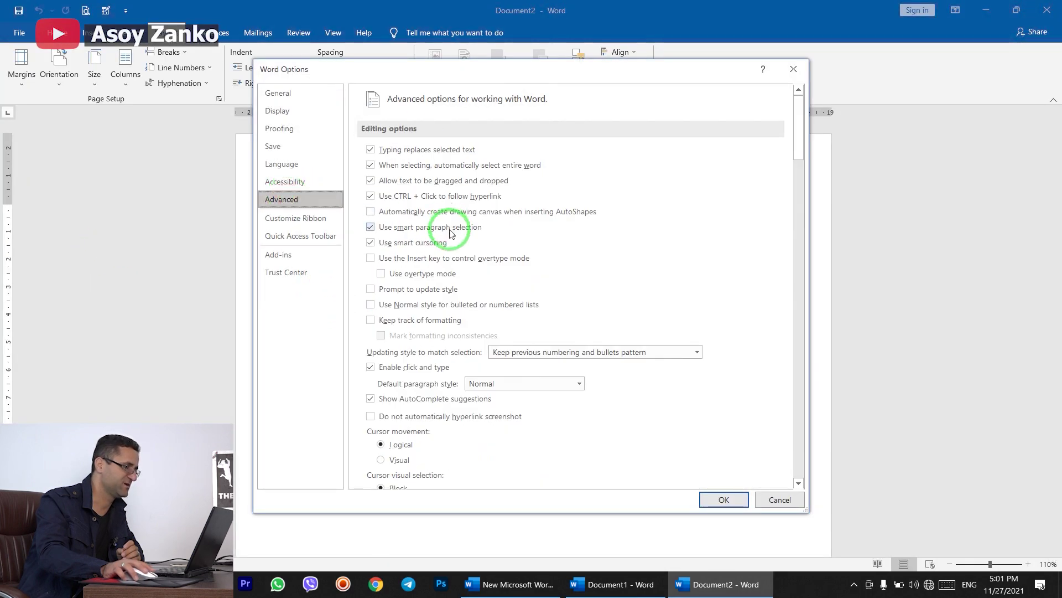
pyautogui.scroll(-10, 440, 246)
pyautogui.scroll(-8, 443, 244)
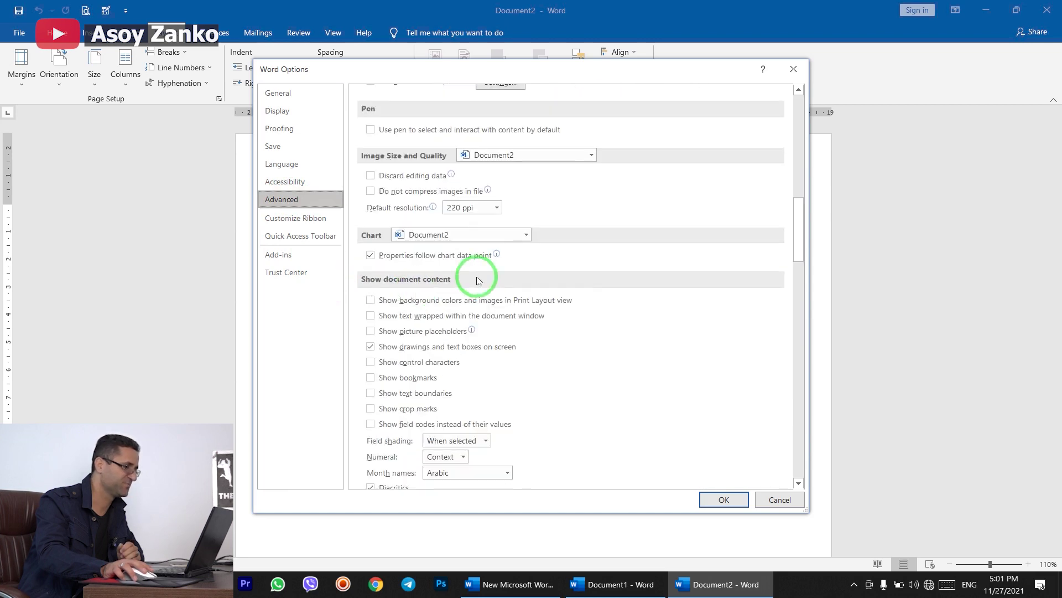
pyautogui.scroll(-5, 498, 332)
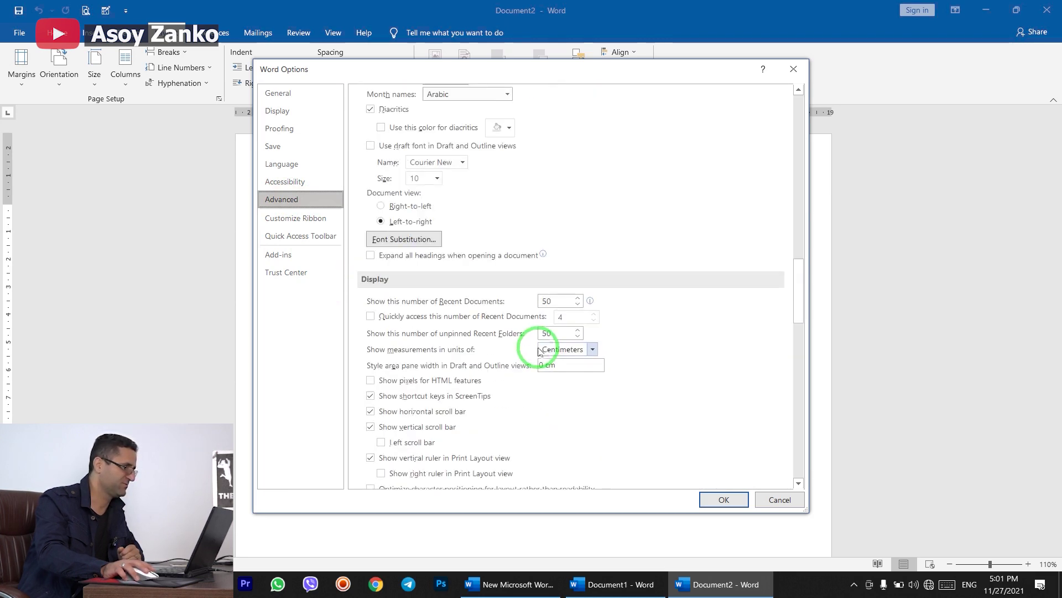
pyautogui.click(593, 348)
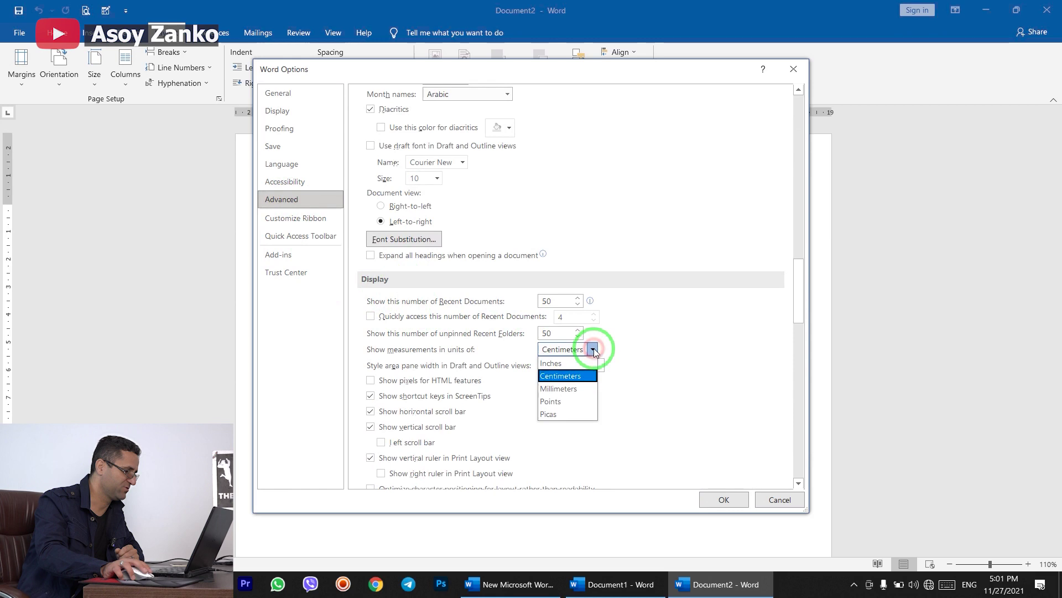
pyautogui.click(555, 363)
pyautogui.click(719, 499)
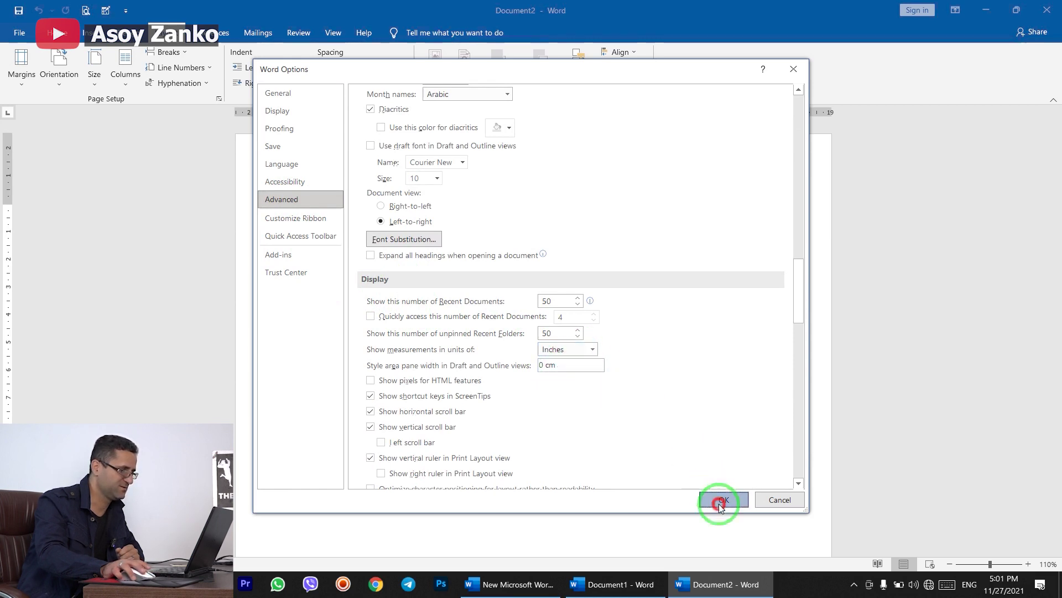
pyautogui.click(94, 76)
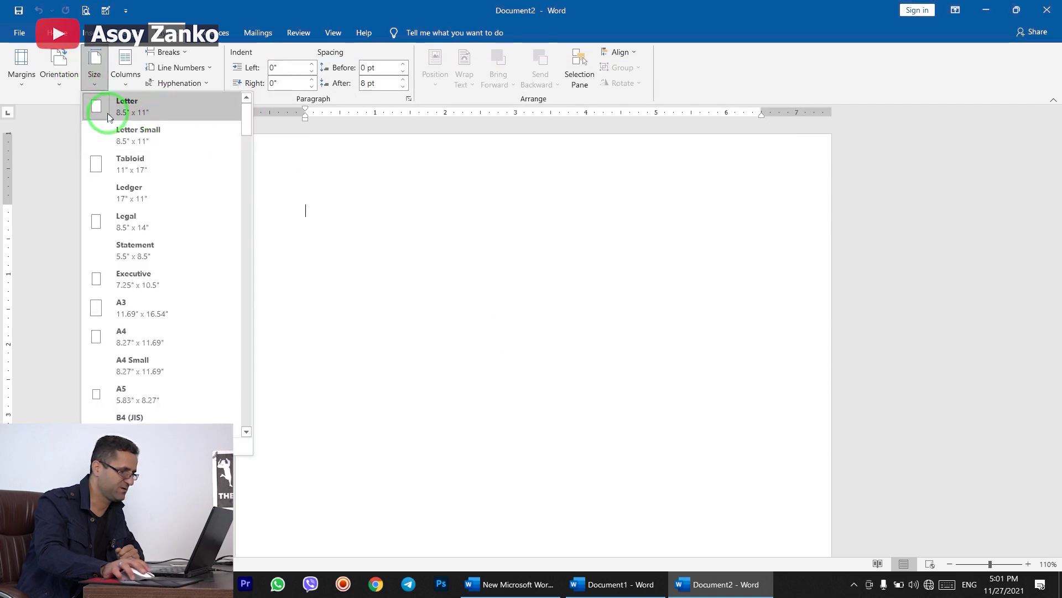
pyautogui.click(415, 241)
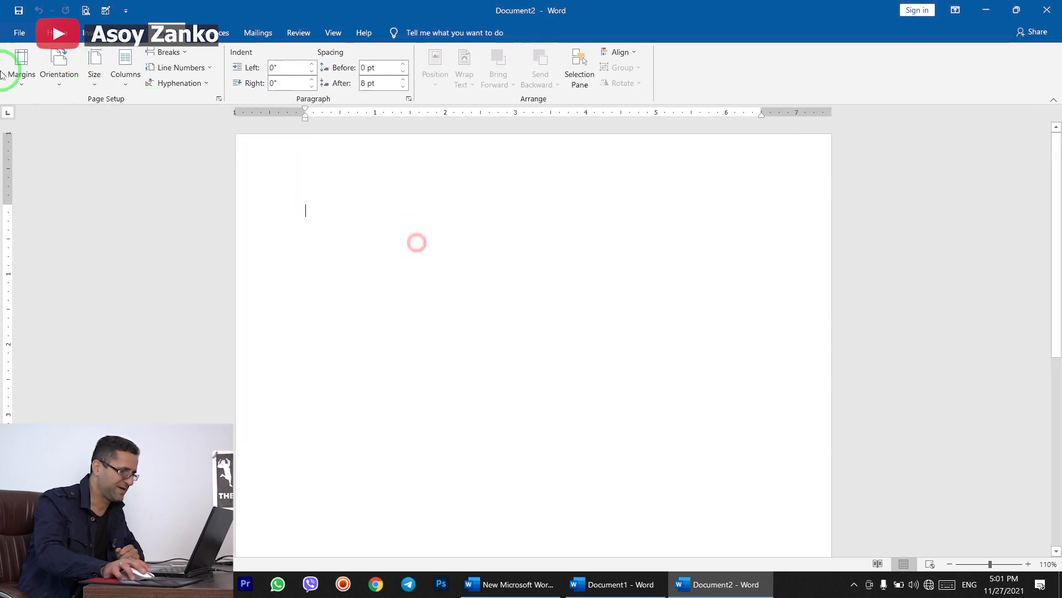
# Set the measurement units to centimeters in the advanced display options and review the list of paper sizes.
pyautogui.click(19, 33)
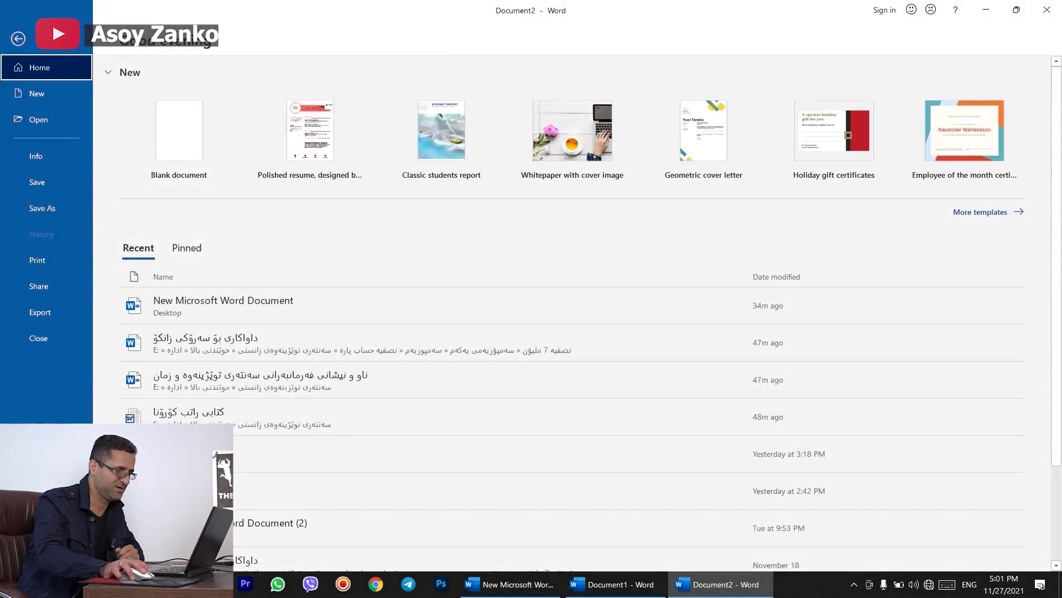
pyautogui.click(40, 555)
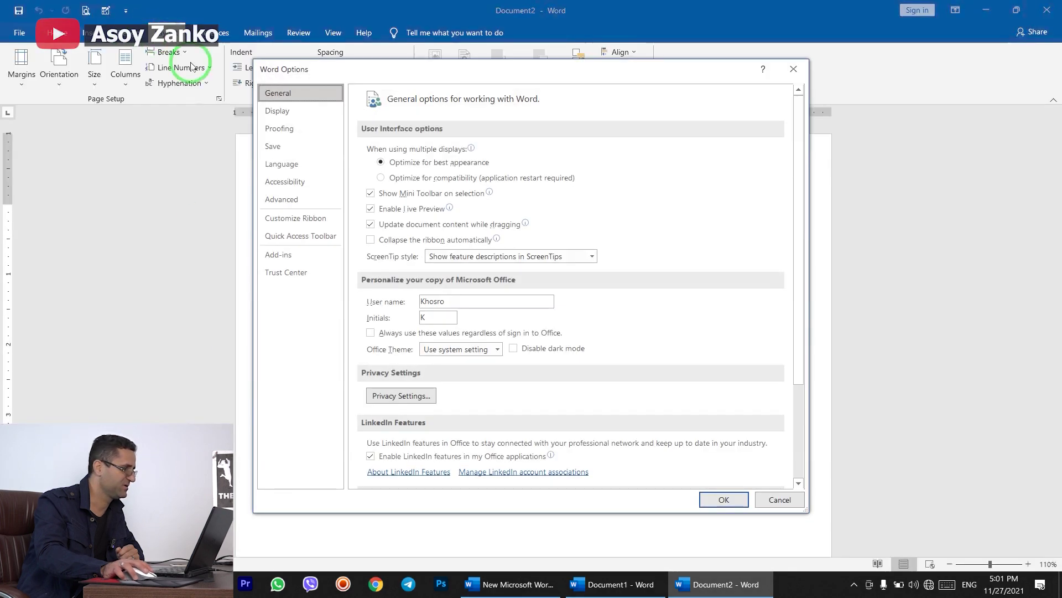
pyautogui.click(290, 198)
pyautogui.scroll(-15, 545, 273)
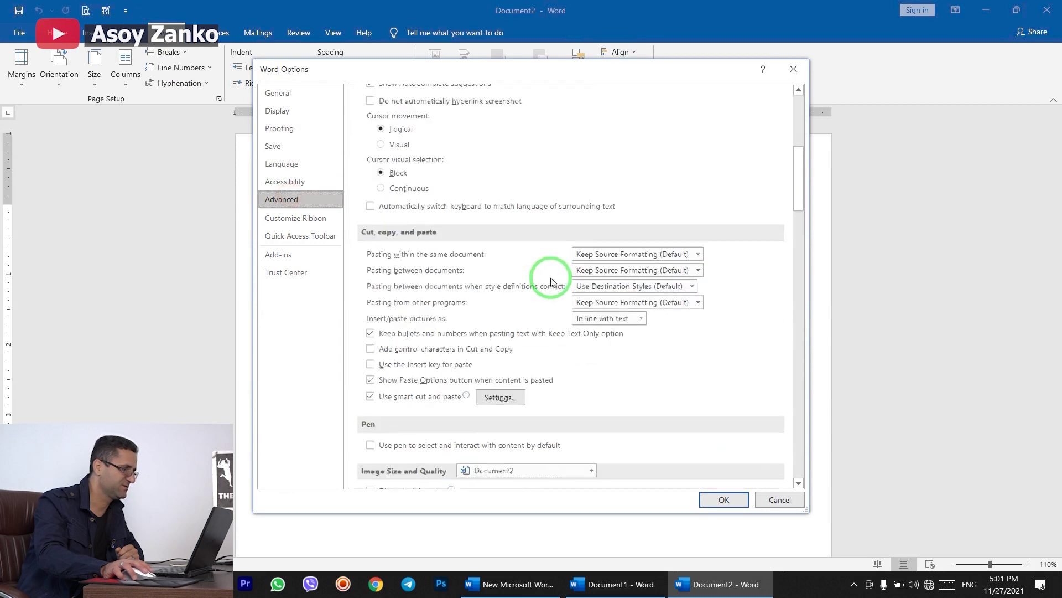
pyautogui.scroll(-5, 368, 260)
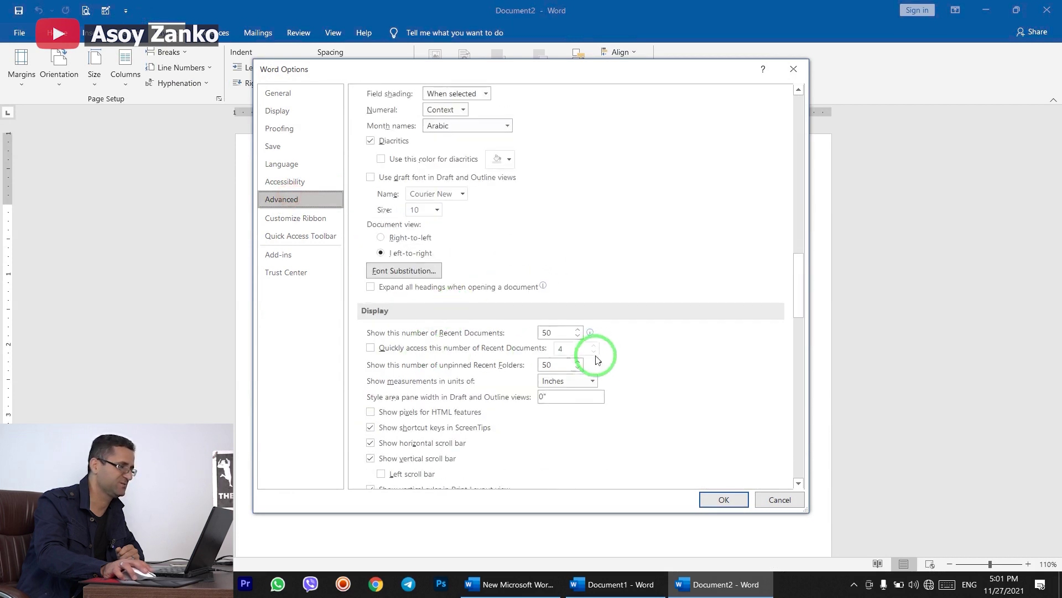
pyautogui.click(593, 382)
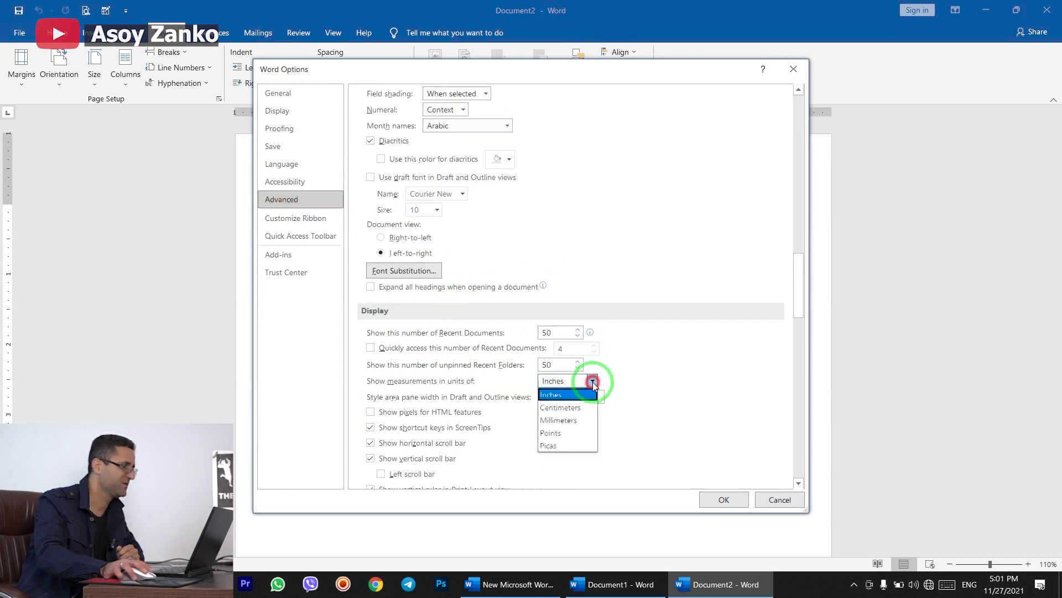
pyautogui.click(570, 407)
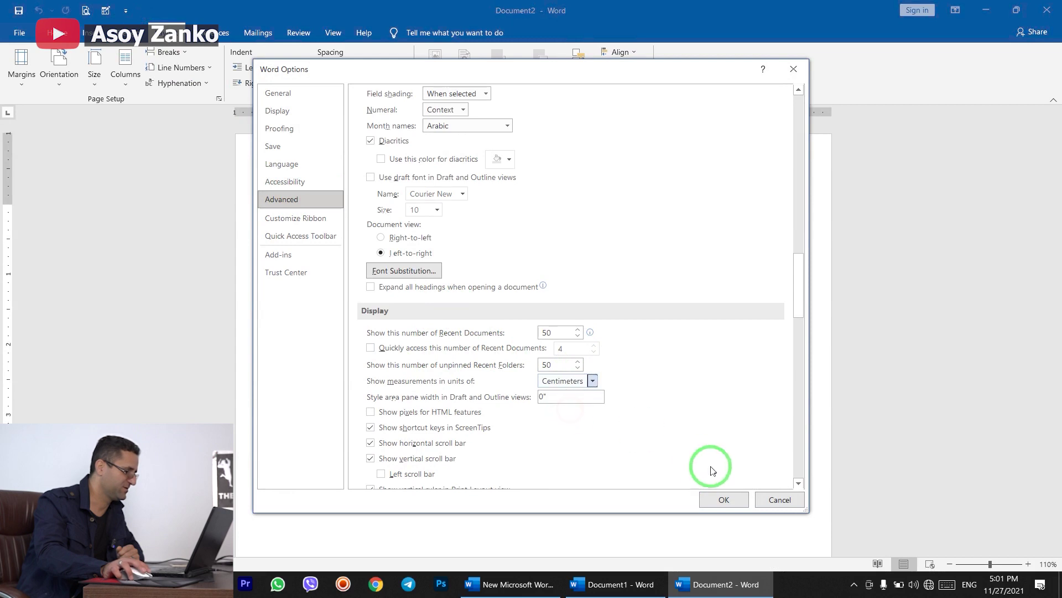
pyautogui.click(719, 501)
pyautogui.click(93, 71)
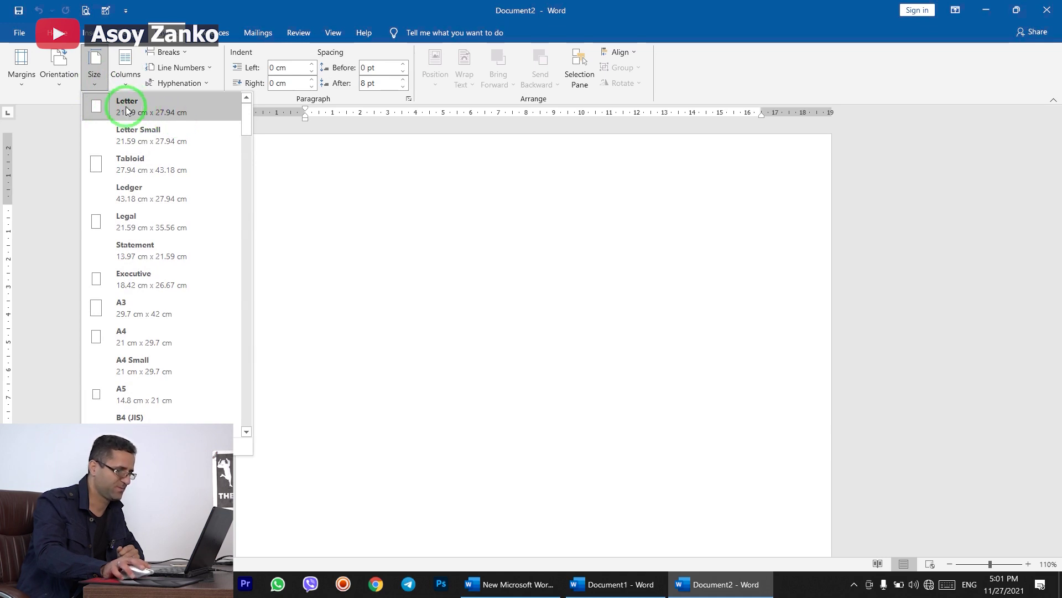
pyautogui.click(145, 338)
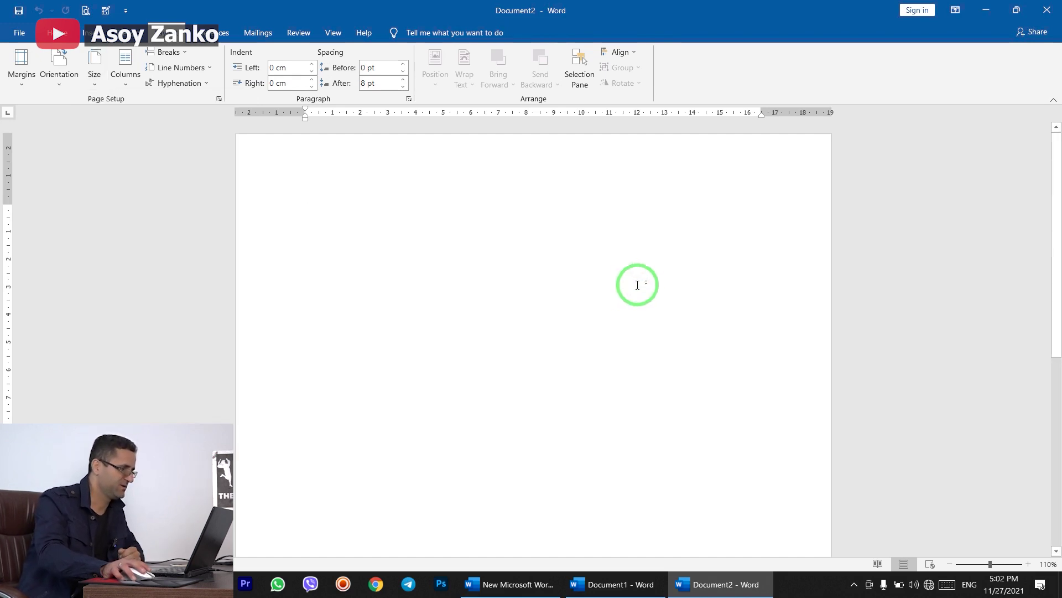
# Change the document's paper size to A4 (21 cm x 29.7 cm).
pyautogui.scroll(-5, 624, 289)
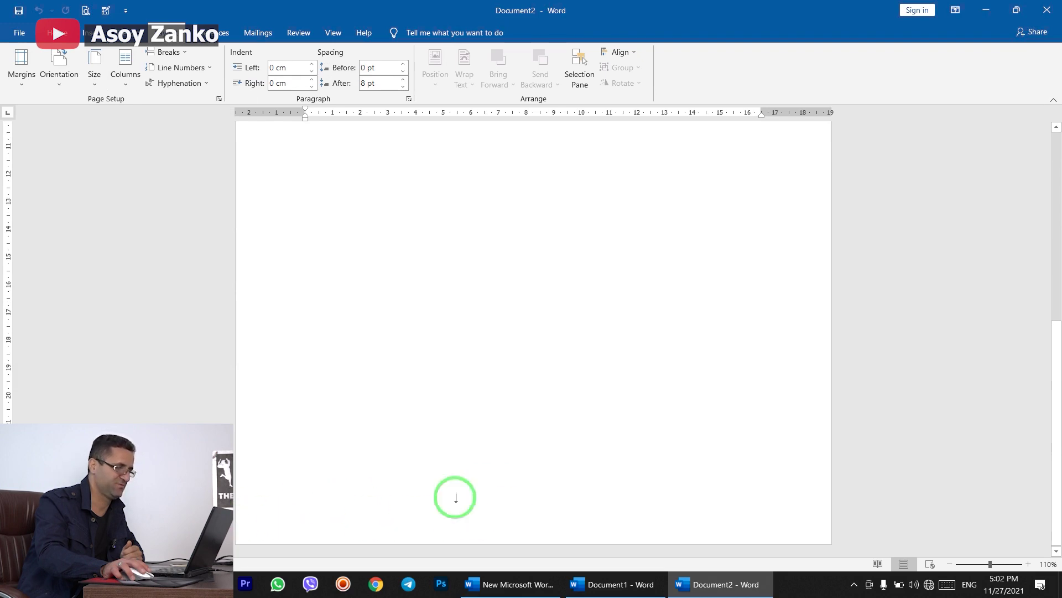
pyautogui.scroll(5, 529, 415)
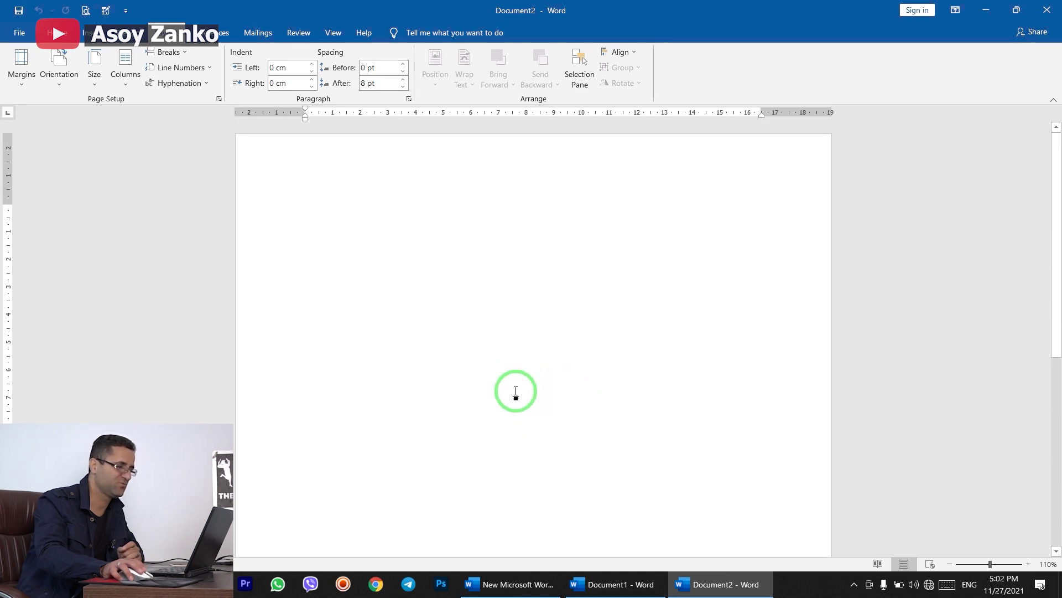
pyautogui.scroll(-5, 516, 391)
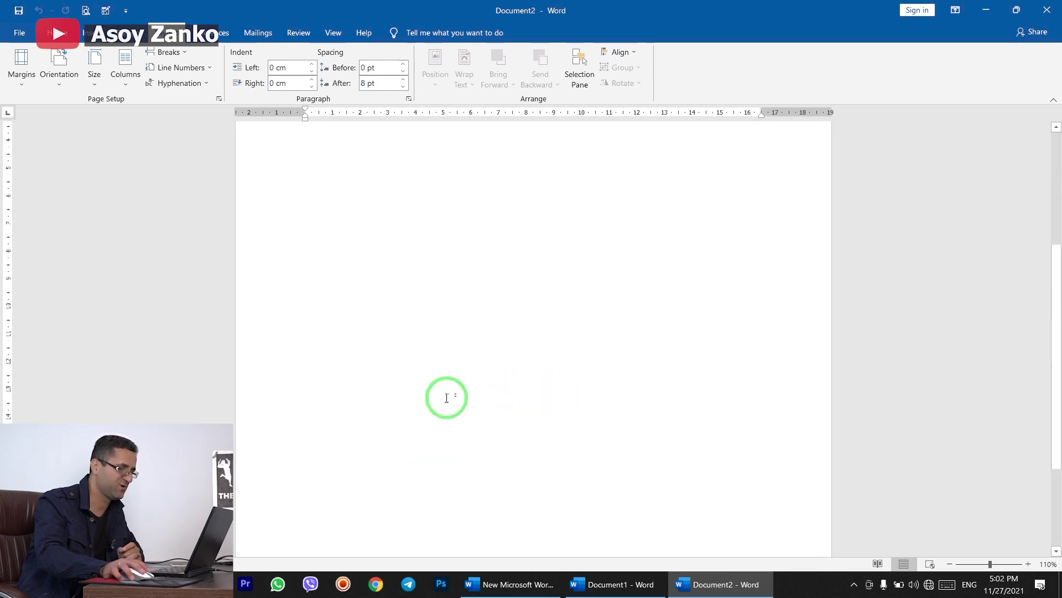
pyautogui.scroll(5, 446, 397)
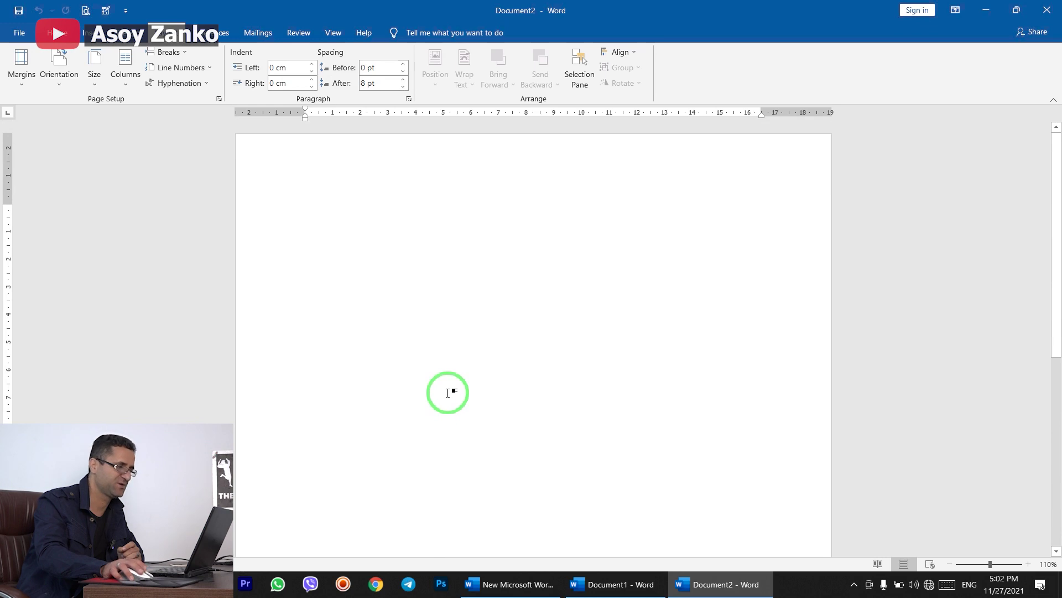
pyautogui.click(93, 86)
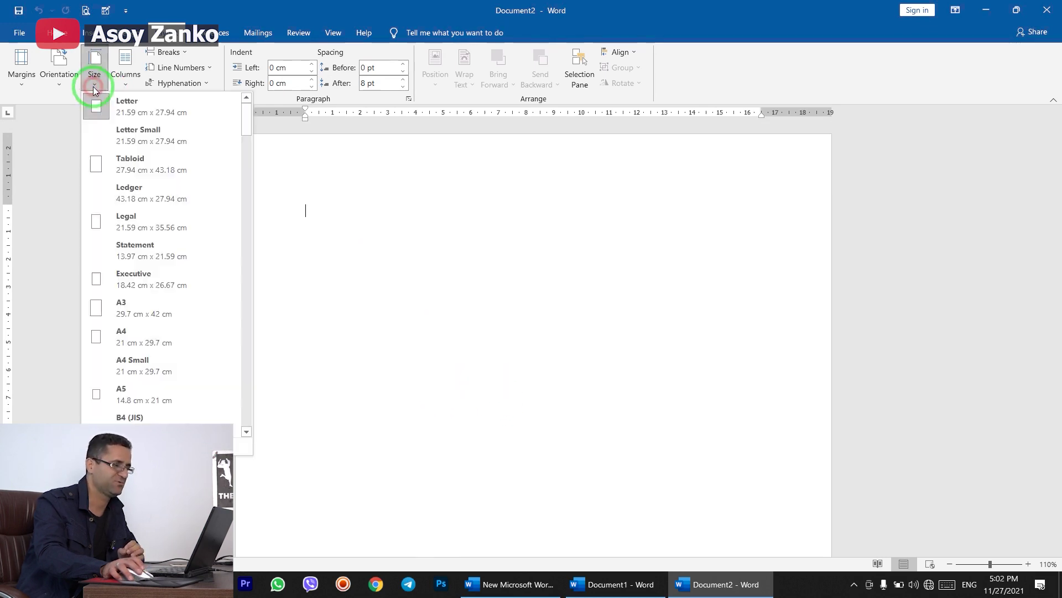
pyautogui.click(154, 339)
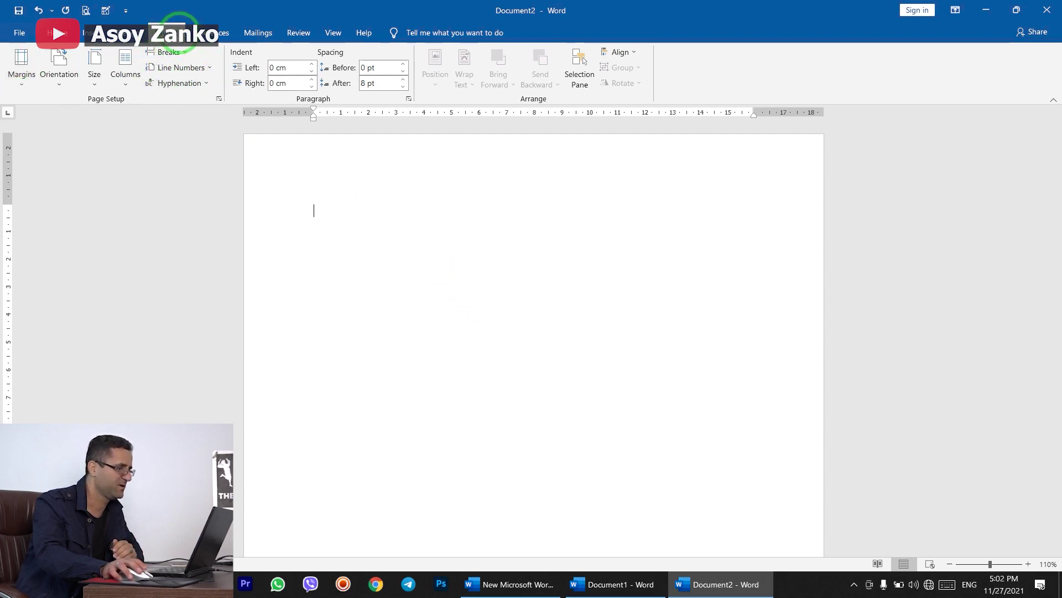
# Examine the custom paper size settings in Page Setup and close them without changing anything.
pyautogui.click(95, 84)
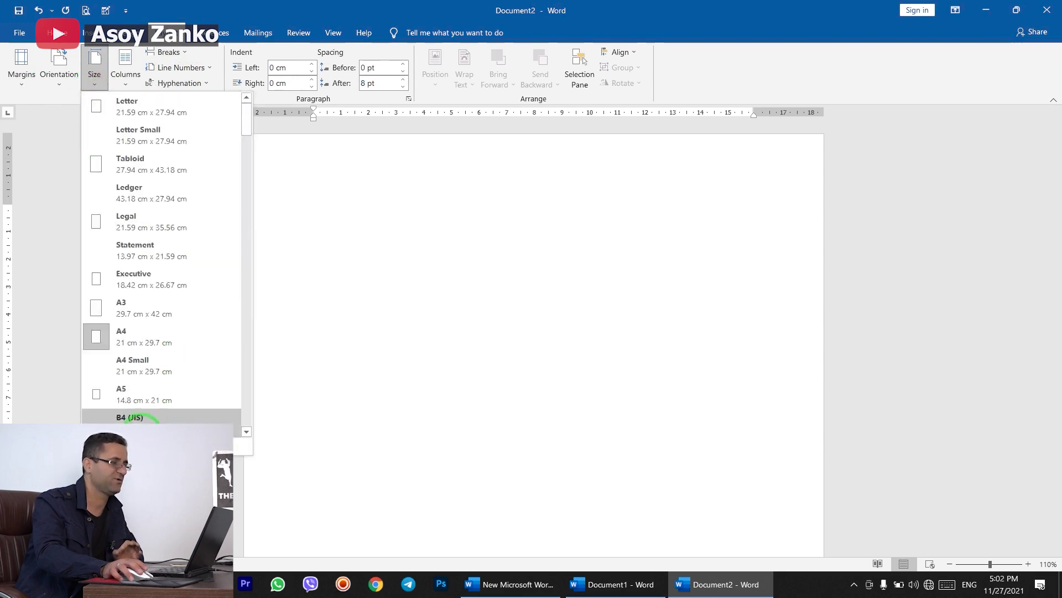
pyautogui.click(140, 443)
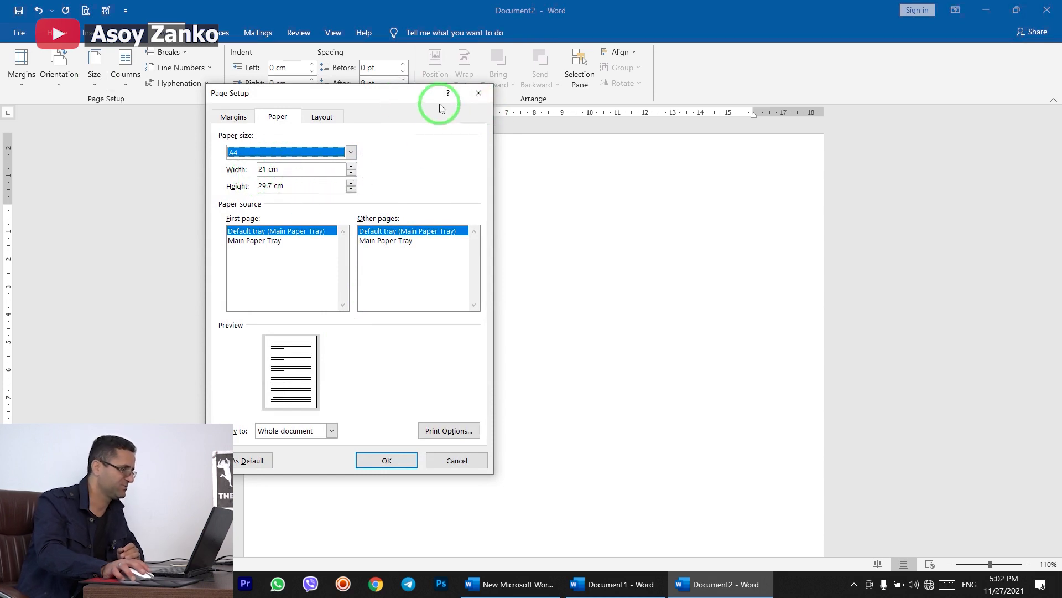
pyautogui.click(478, 99)
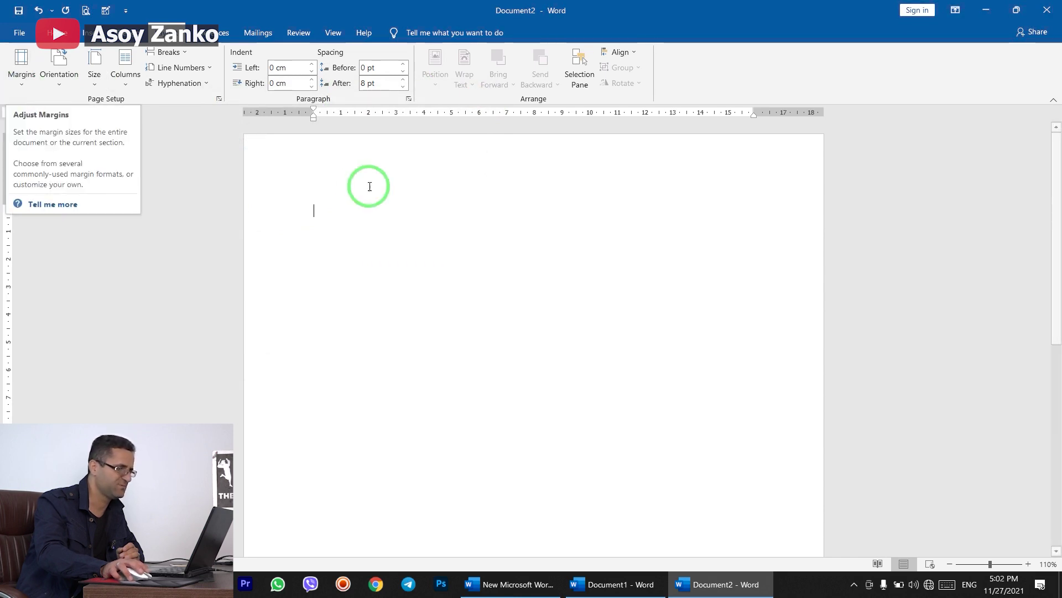
pyautogui.click(618, 264)
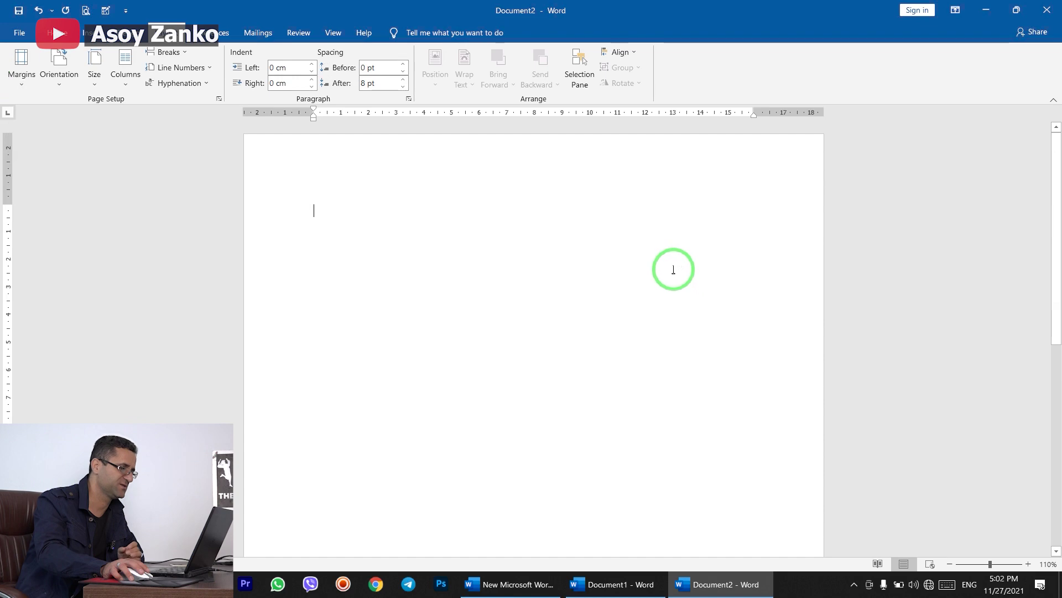
pyautogui.click(19, 33)
pyautogui.click(20, 34)
pyautogui.click(23, 83)
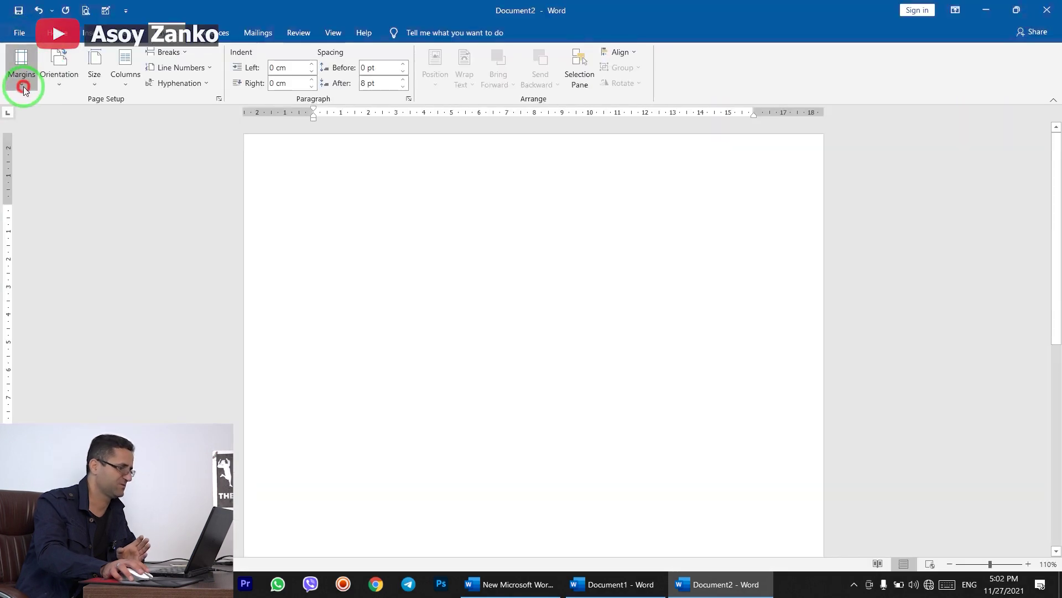
# Paste the Kurdish paragraph beginning “تکایە ڕەزامەندی بفەرموون” into the blank page and place the cursor at its start.
pyautogui.click(445, 200)
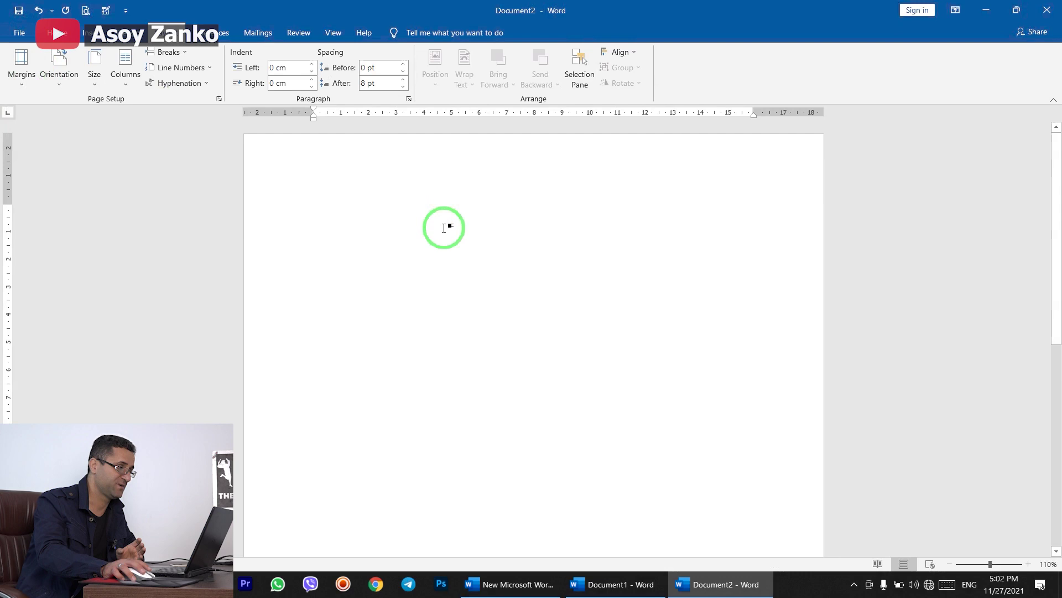
pyautogui.write('تکایە ڕەزامەندی بفەرموون بۆ کرینی و دابین کردنی ئەو پێداویستیانەی خوارەوە بۆ بەڕێوەبردنی سیمپۆزیەمی دووەمی زانکۆی پۆلیتەکنیک سەر داهاتی زانکۆ .')
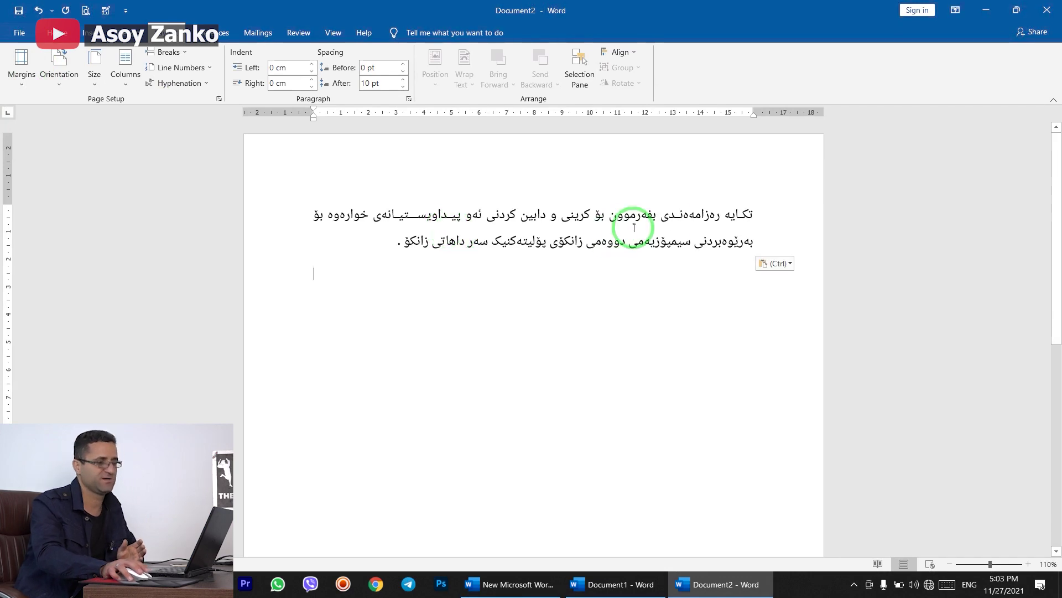
pyautogui.click(750, 215)
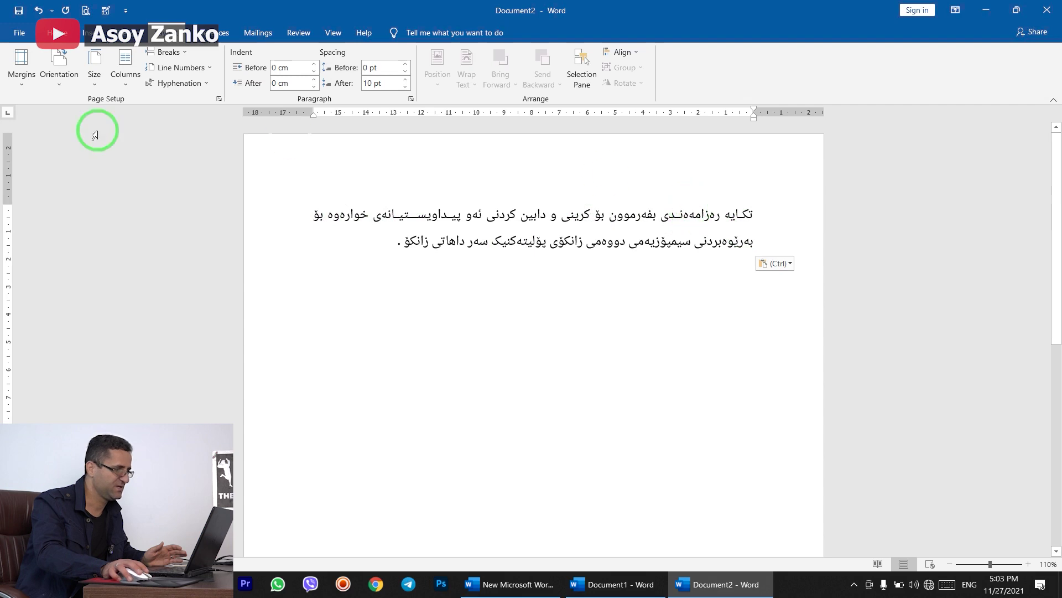
# Review the preset page margins from Normal to Mirrored without applying one.
pyautogui.click(20, 87)
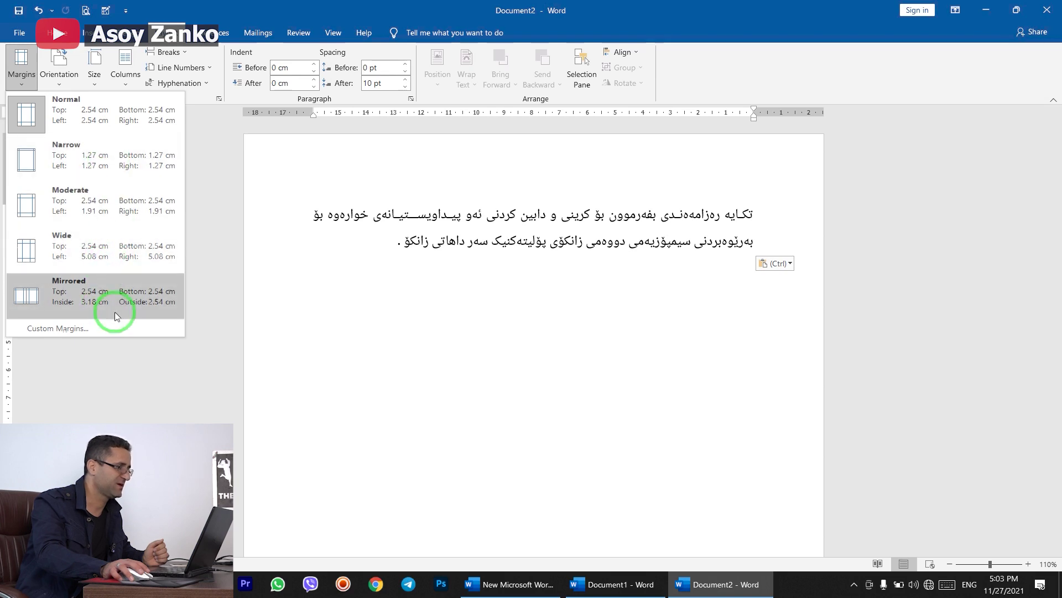
pyautogui.click(394, 245)
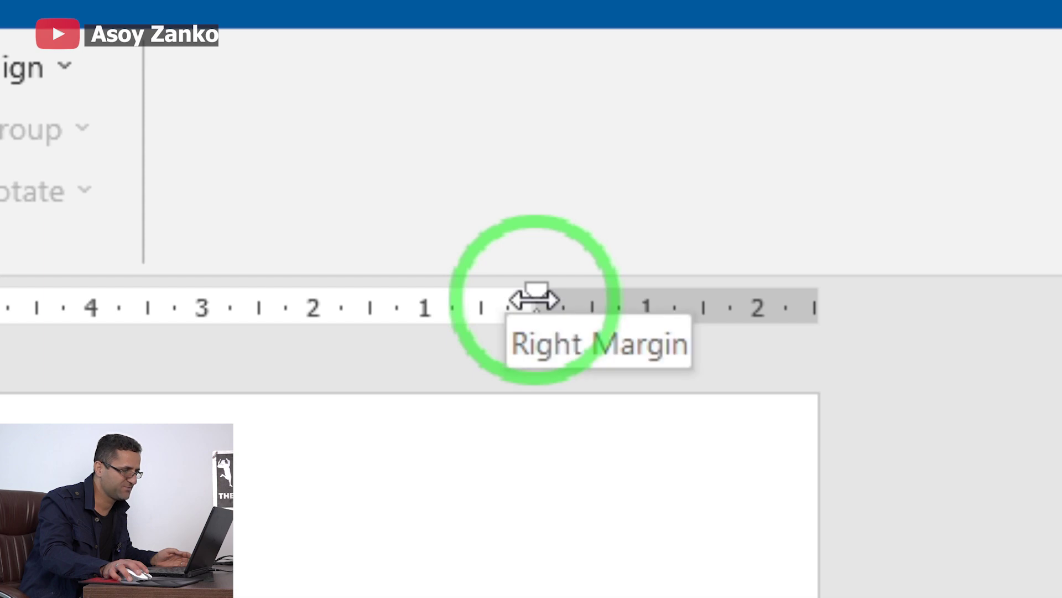
# Use the rulers to widen the page's right margin to about 3.5 cm and enlarge the top margin.
pyautogui.moveTo(535, 301); pyautogui.dragTo(534, 300)
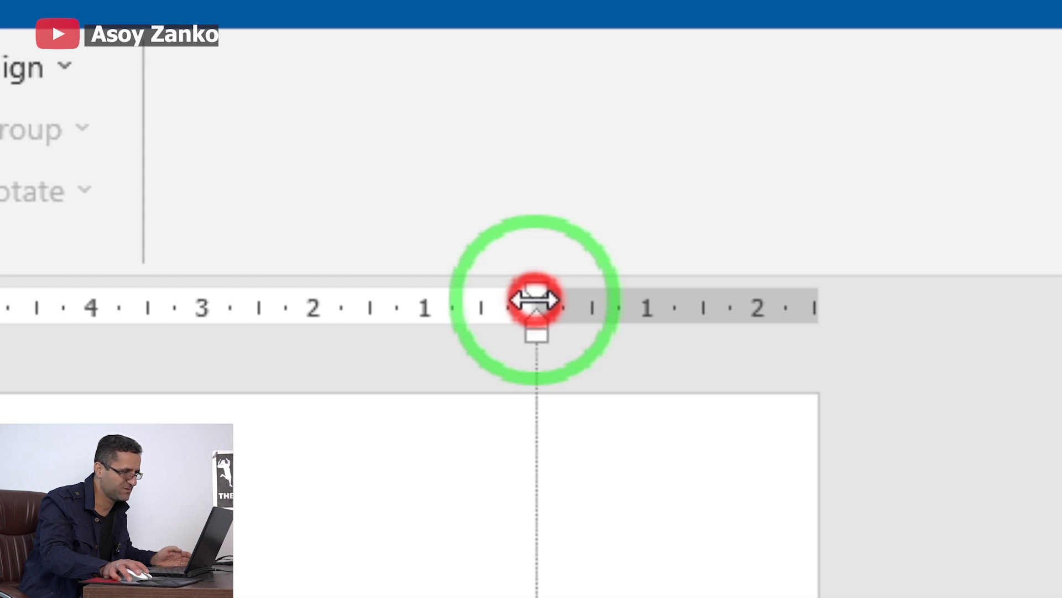
pyautogui.moveTo(535, 300)
pyautogui.mouseDown()
pyautogui.moveTo(534, 363)
pyautogui.moveTo(517, 316)
pyautogui.moveTo(549, 302)
pyautogui.moveTo(532, 294)
pyautogui.moveTo(539, 60)
pyautogui.moveTo(531, 289)
pyautogui.mouseUp()
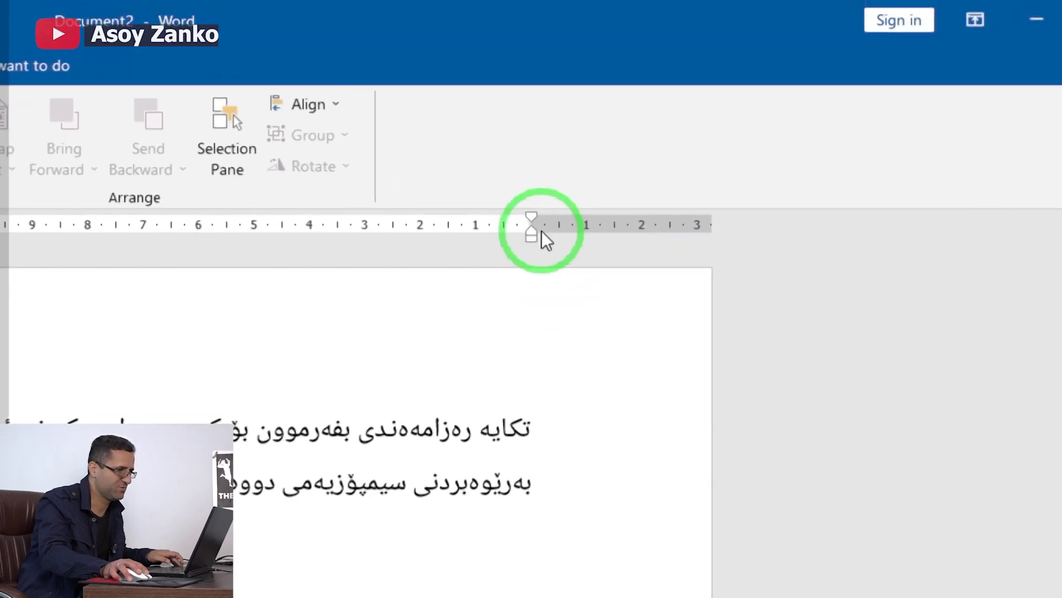
pyautogui.moveTo(532, 219)
pyautogui.mouseDown()
pyautogui.moveTo(478, 227)
pyautogui.moveTo(637, 244)
pyautogui.moveTo(447, 244)
pyautogui.moveTo(537, 253)
pyautogui.moveTo(446, 261)
pyautogui.moveTo(434, 244)
pyautogui.moveTo(624, 251)
pyautogui.moveTo(496, 262)
pyautogui.moveTo(553, 254)
pyautogui.moveTo(533, 261)
pyautogui.mouseUp()
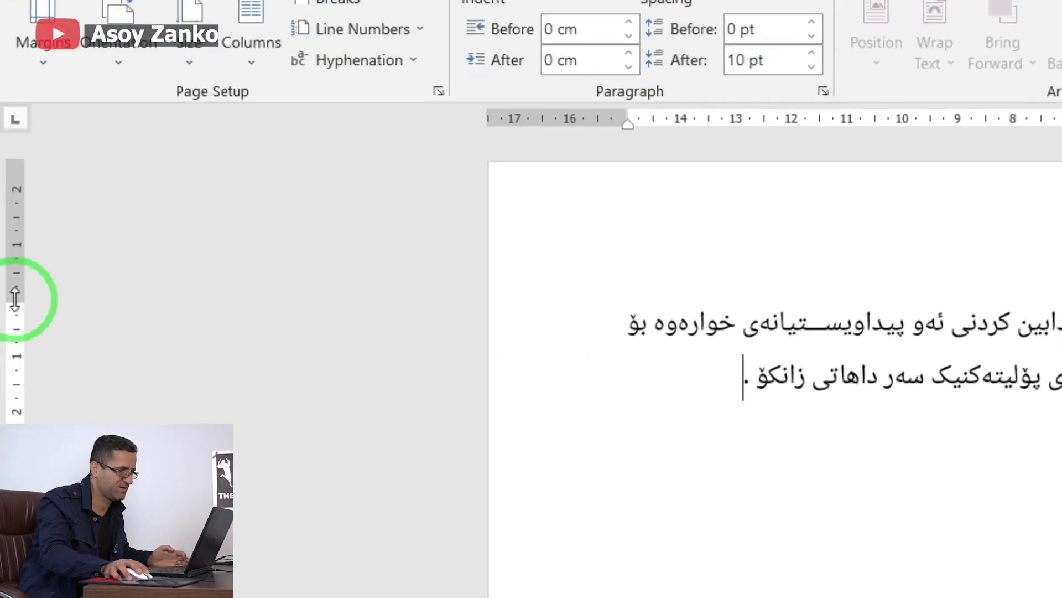
pyautogui.moveTo(13, 297); pyautogui.dragTo(19, 332)
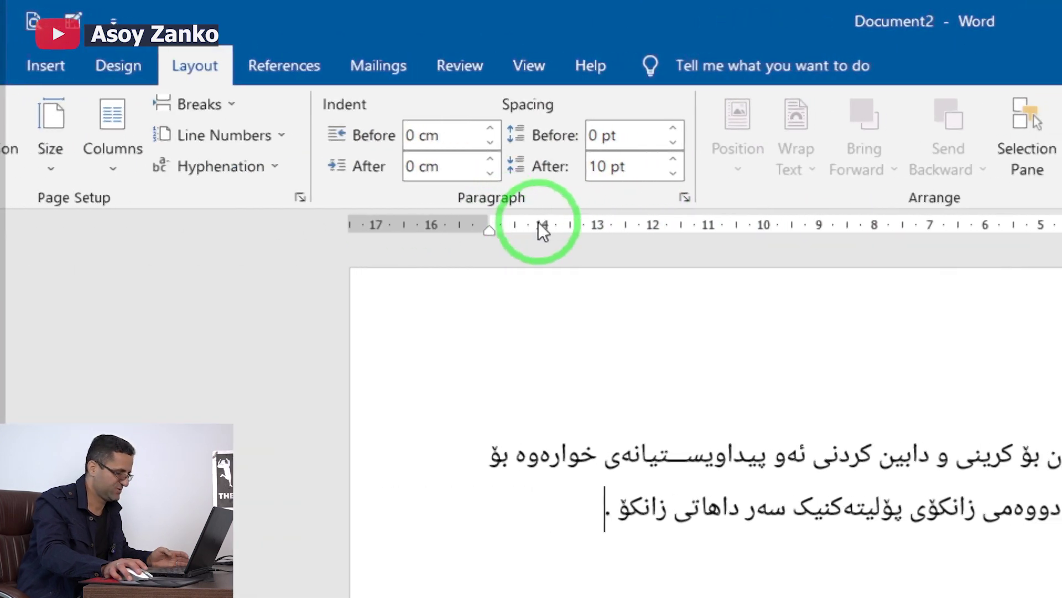
# Hide the rulers and display them again.
pyautogui.click(536, 66)
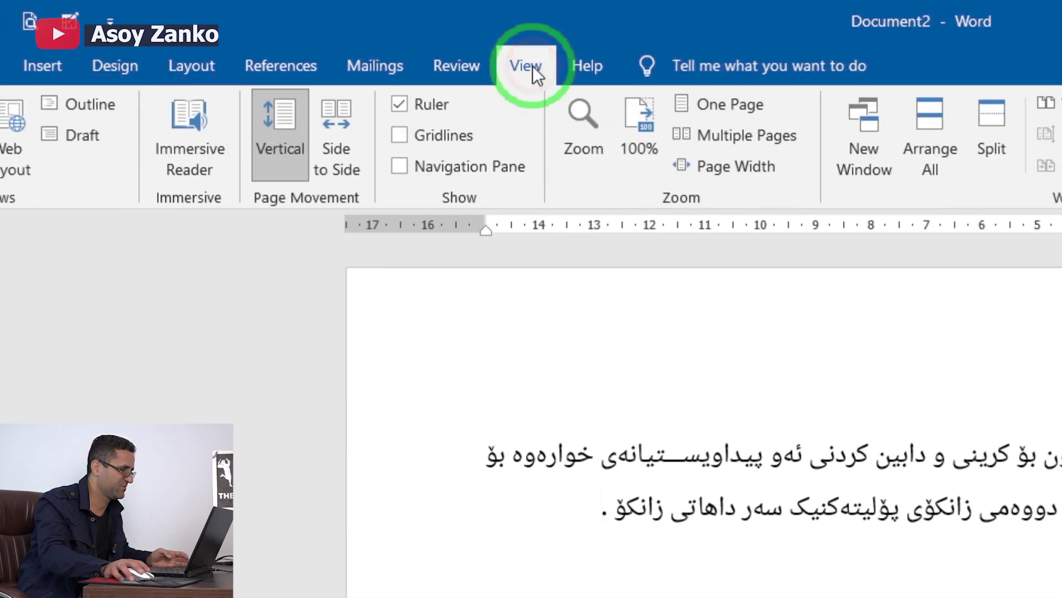
pyautogui.click(403, 104)
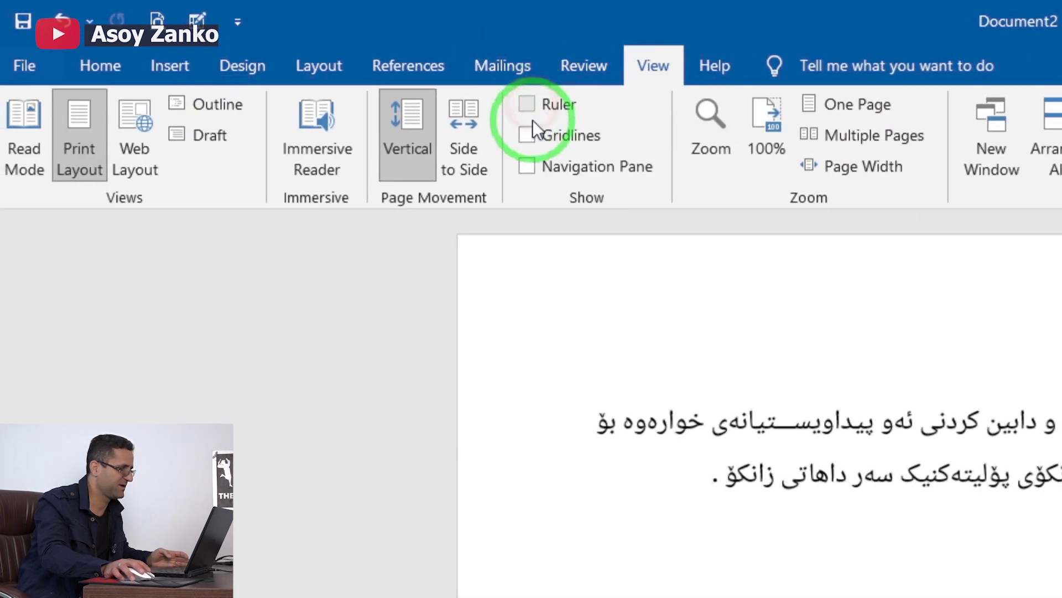
pyautogui.click(531, 105)
pyautogui.click(532, 104)
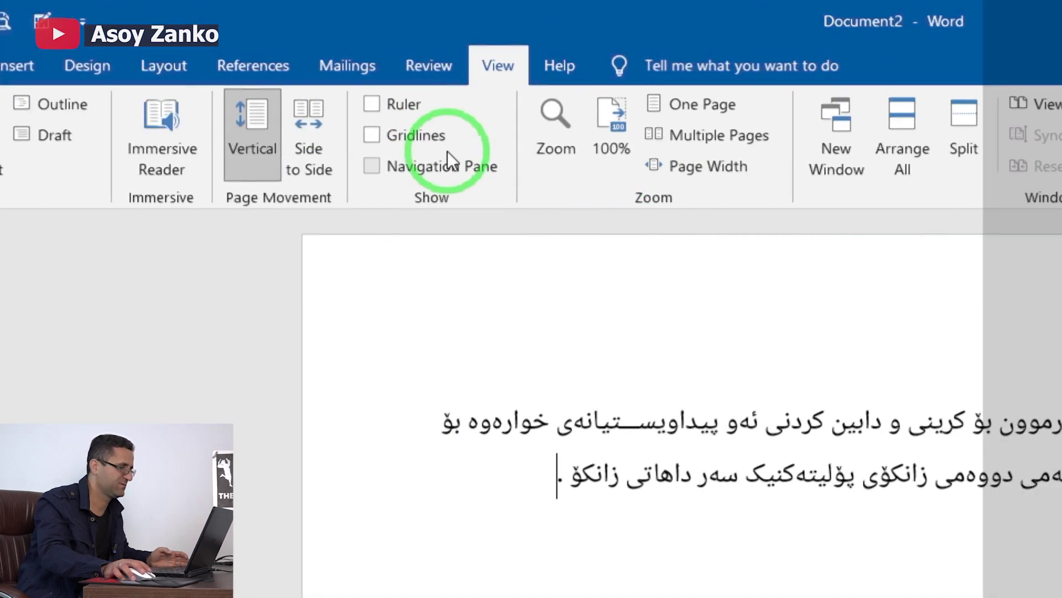
pyautogui.click(110, 105)
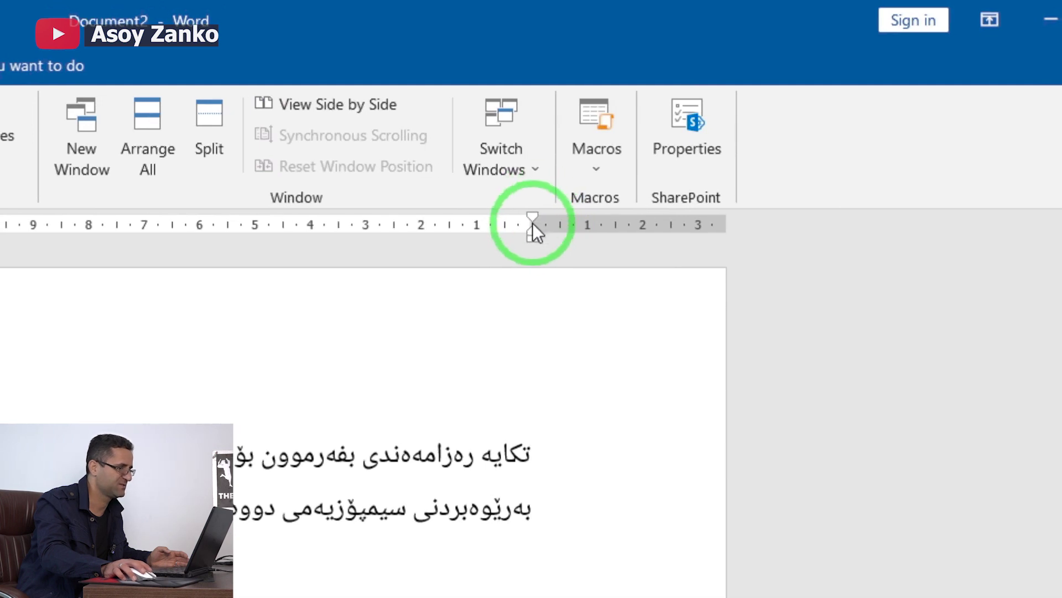
# Adjust the margins on the rulers to about 3.9 cm on the right side and about 2.3 cm at the top of the page.
pyautogui.moveTo(533, 223); pyautogui.dragTo(532, 221)
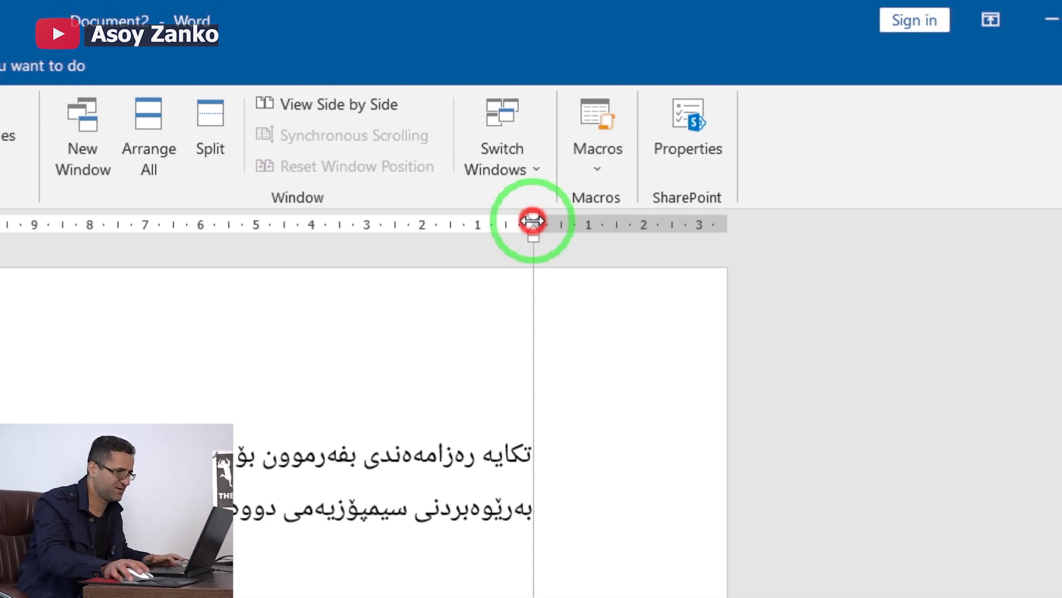
pyautogui.moveTo(533, 221)
pyautogui.mouseDown()
pyautogui.moveTo(468, 227)
pyautogui.moveTo(464, 244)
pyautogui.moveTo(431, 259)
pyautogui.mouseUp()
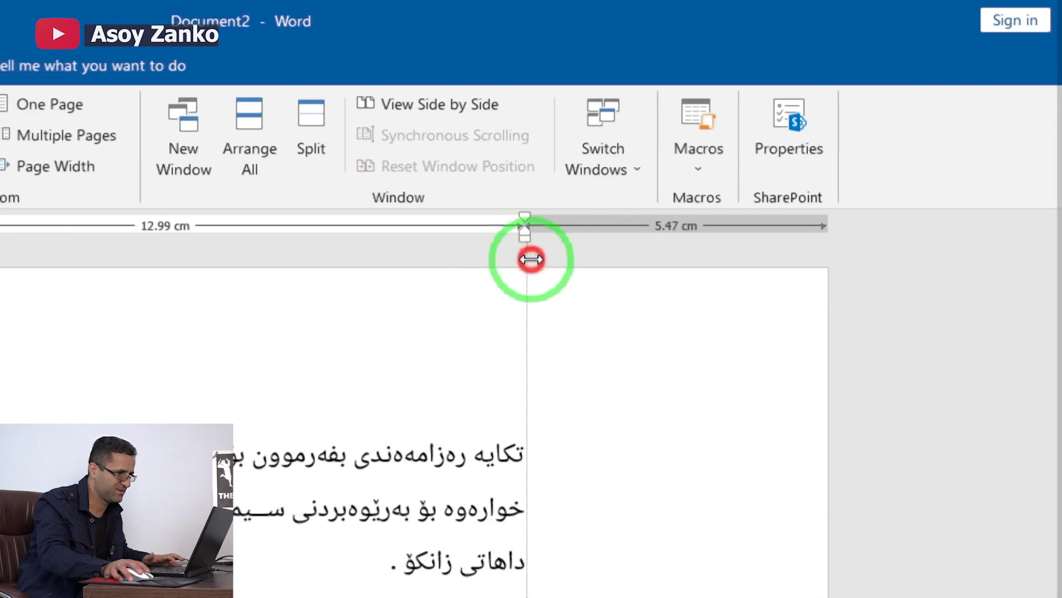
pyautogui.moveTo(531, 259)
pyautogui.mouseDown()
pyautogui.moveTo(641, 288)
pyautogui.moveTo(600, 283)
pyautogui.mouseUp()
pyautogui.moveTo(506, 284)
pyautogui.mouseDown()
pyautogui.moveTo(382, 251)
pyautogui.moveTo(335, 253)
pyautogui.moveTo(623, 242)
pyautogui.moveTo(610, 244)
pyautogui.moveTo(633, 251)
pyautogui.moveTo(530, 247)
pyautogui.mouseUp()
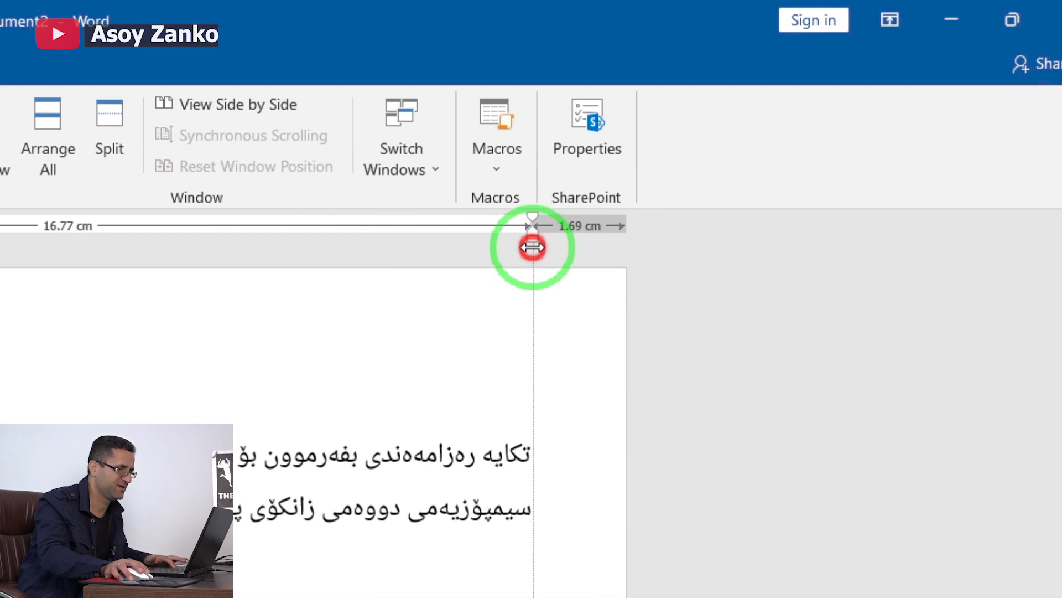
pyautogui.moveTo(532, 247)
pyautogui.mouseDown()
pyautogui.moveTo(481, 241)
pyautogui.moveTo(467, 251)
pyautogui.moveTo(614, 254)
pyautogui.moveTo(856, 237)
pyautogui.moveTo(928, 251)
pyautogui.moveTo(530, 250)
pyautogui.mouseUp()
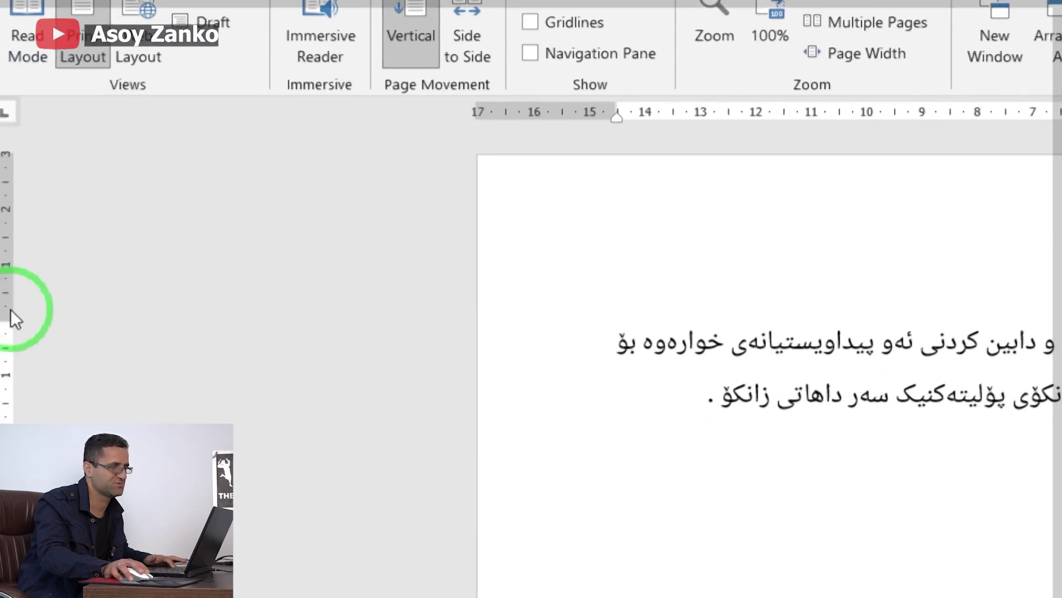
pyautogui.moveTo(17, 299)
pyautogui.mouseDown()
pyautogui.moveTo(20, 264)
pyautogui.moveTo(7, 487)
pyautogui.moveTo(5, 294)
pyautogui.mouseUp()
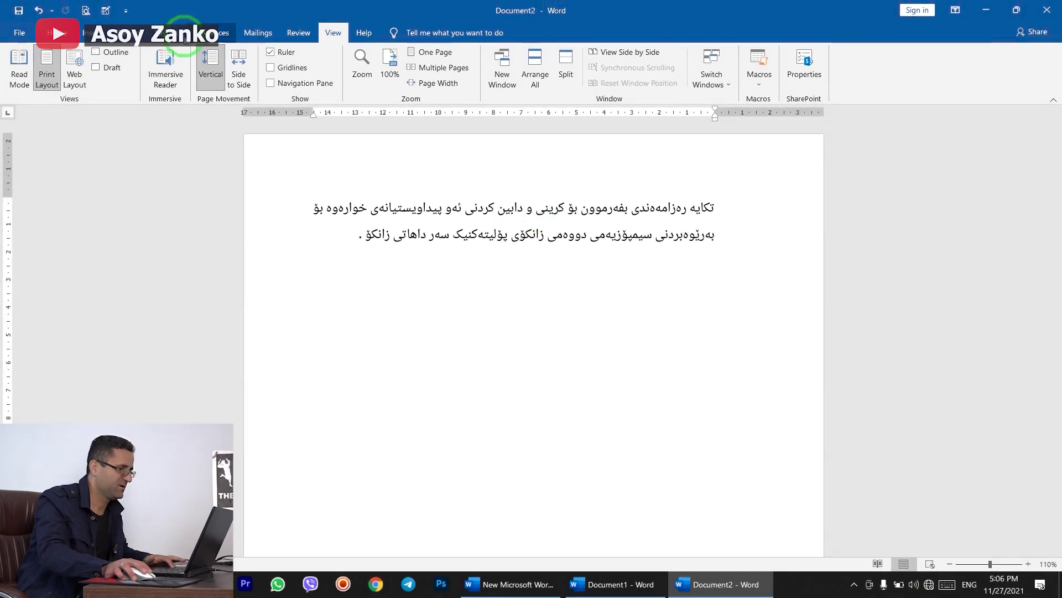
# Review the preset page margins and the paper size list without choosing anything.
pyautogui.click(194, 39)
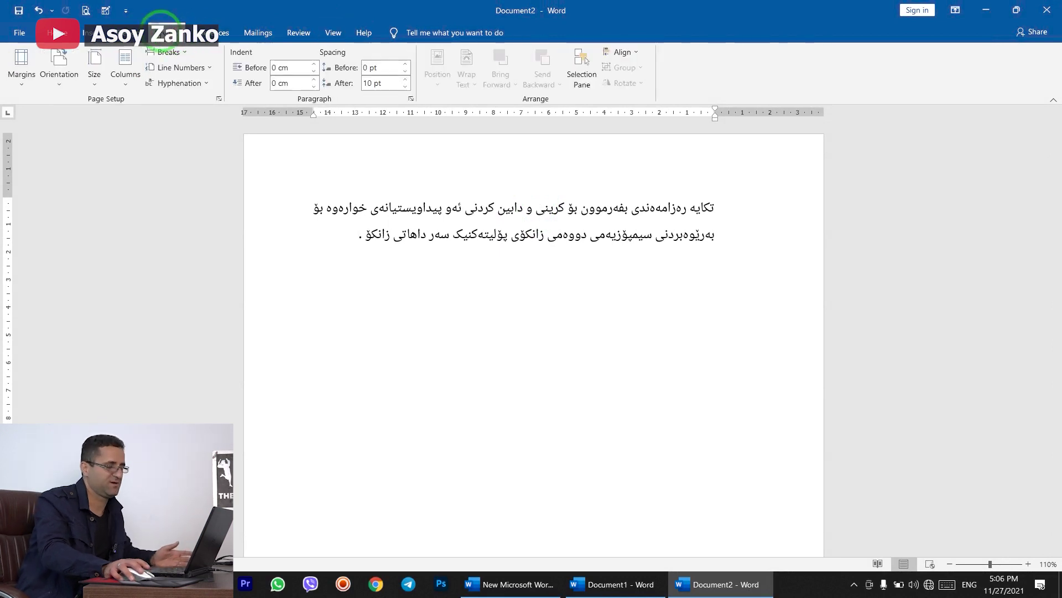
pyautogui.click(22, 78)
pyautogui.click(22, 86)
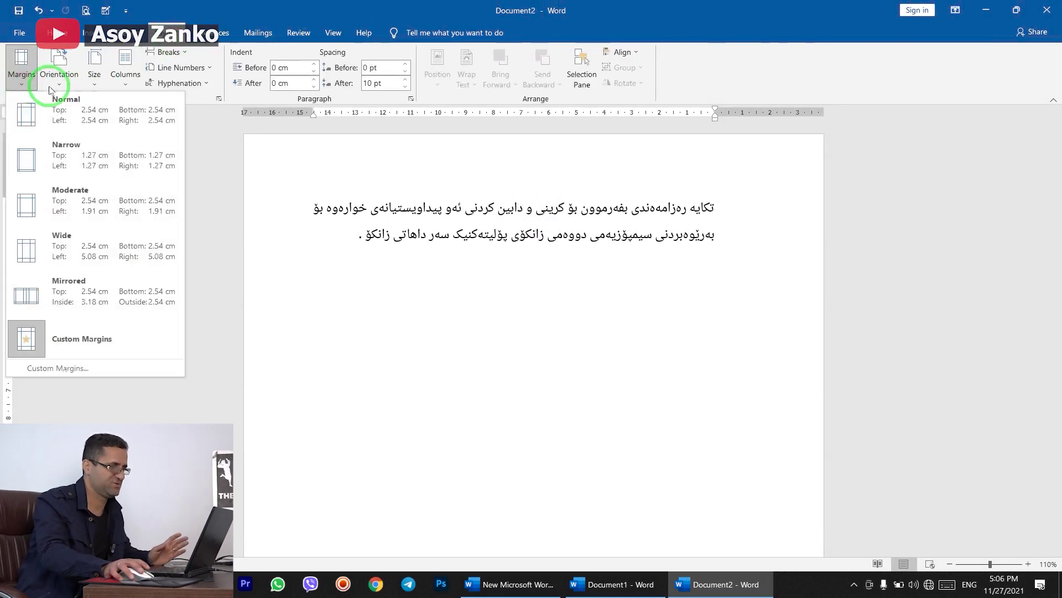
pyautogui.click(96, 88)
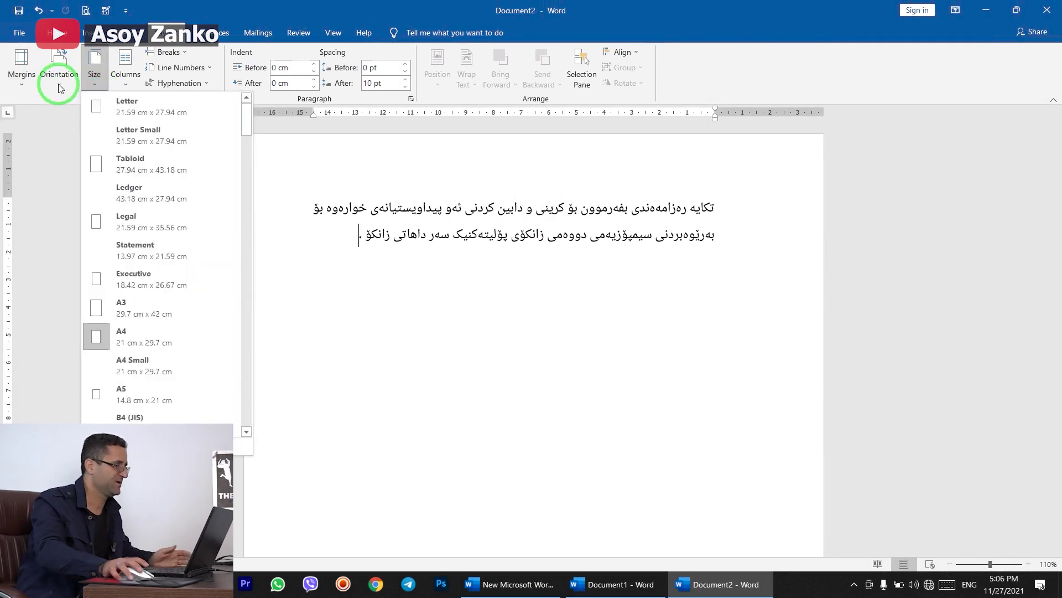
pyautogui.click(407, 210)
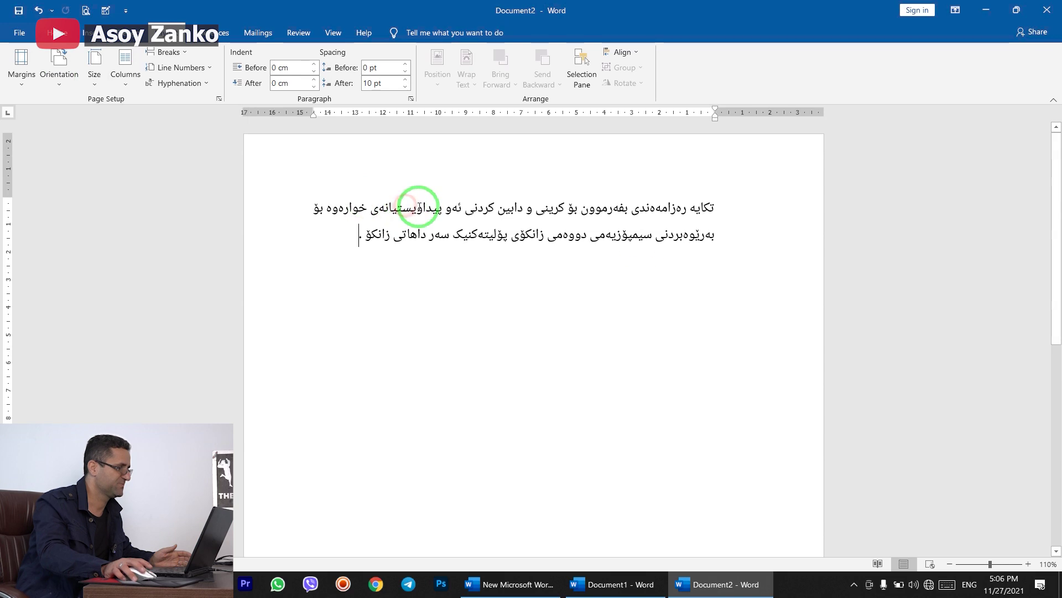
# Change the page orientation to Landscape and return it to Portrait, with the whole page in view at 50% zoom.
pyautogui.click(948, 564)
pyautogui.click(949, 563)
pyautogui.click(948, 564)
pyautogui.click(948, 564)
pyautogui.click(948, 564)
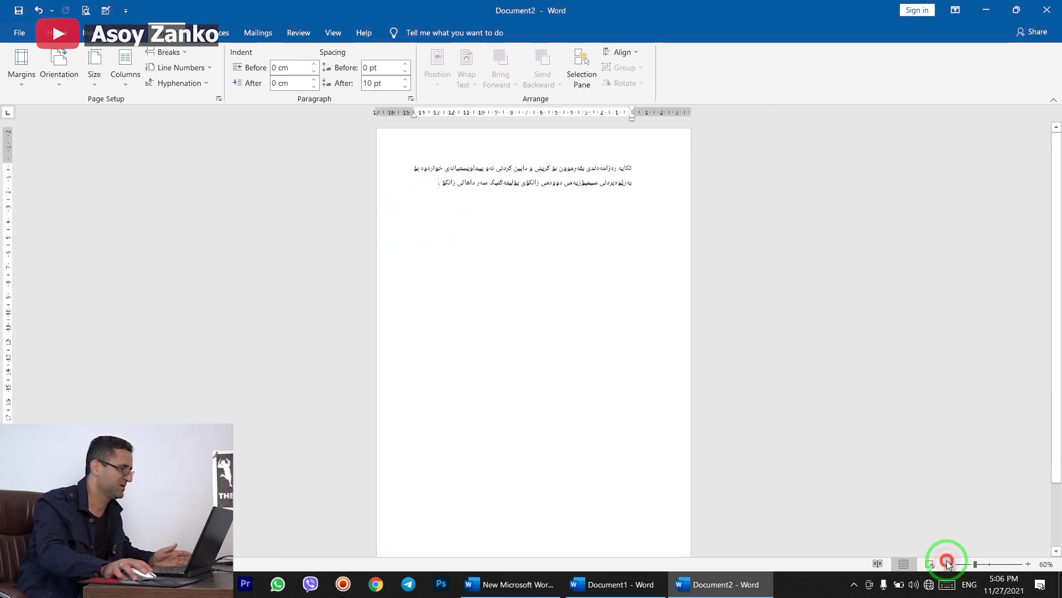
pyautogui.click(949, 564)
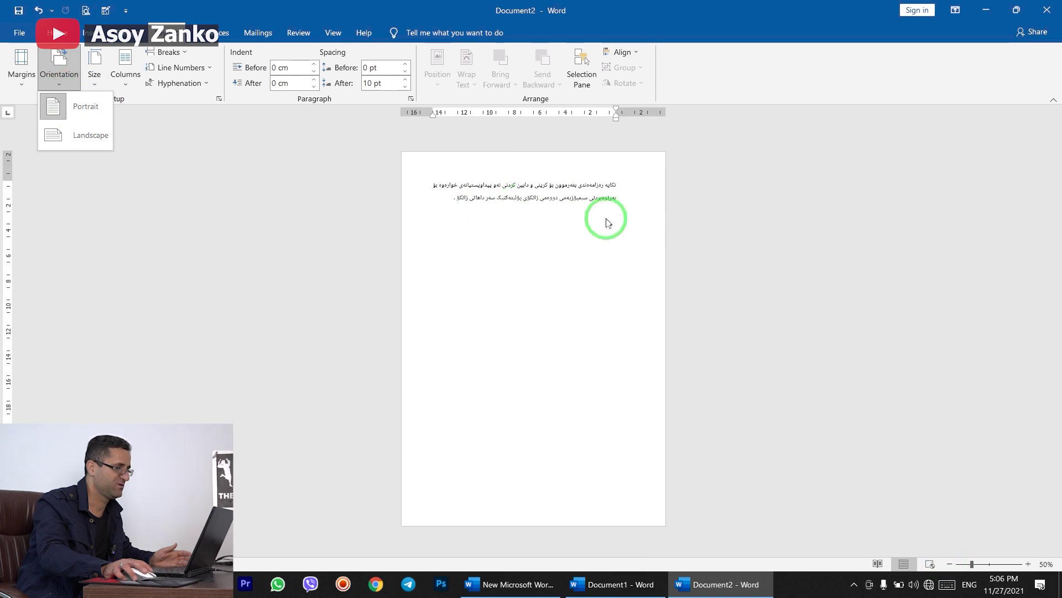
pyautogui.click(90, 136)
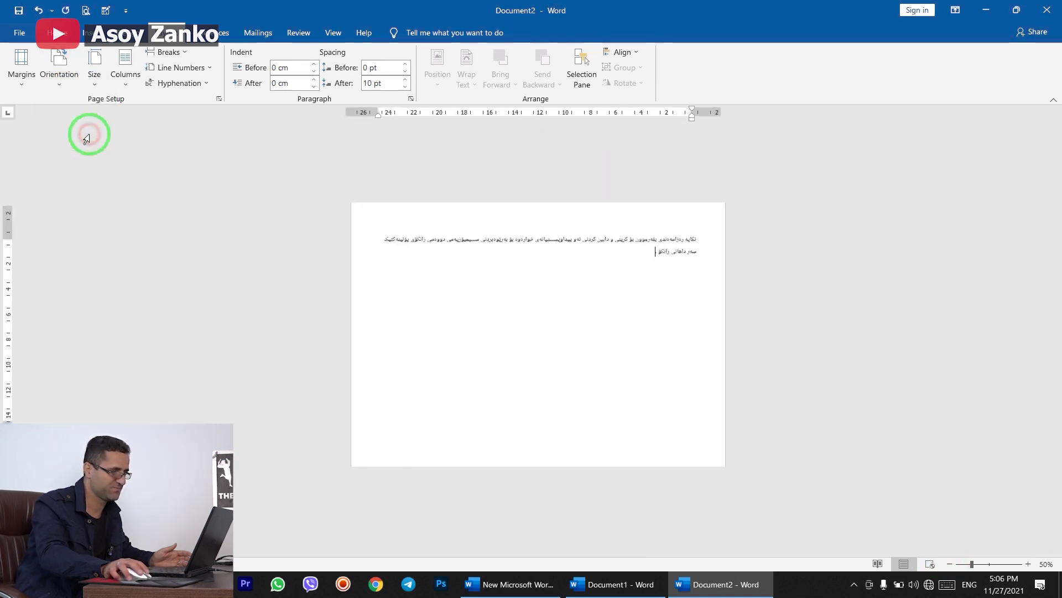
pyautogui.click(64, 88)
pyautogui.click(64, 109)
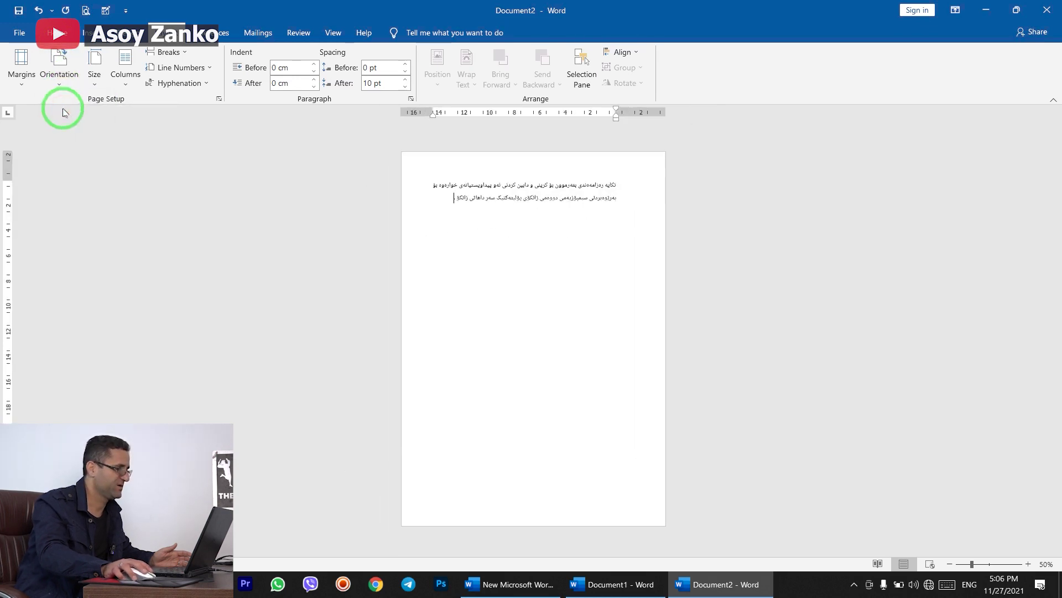
# Try Landscape orientation once more and restore Portrait.
pyautogui.click(58, 85)
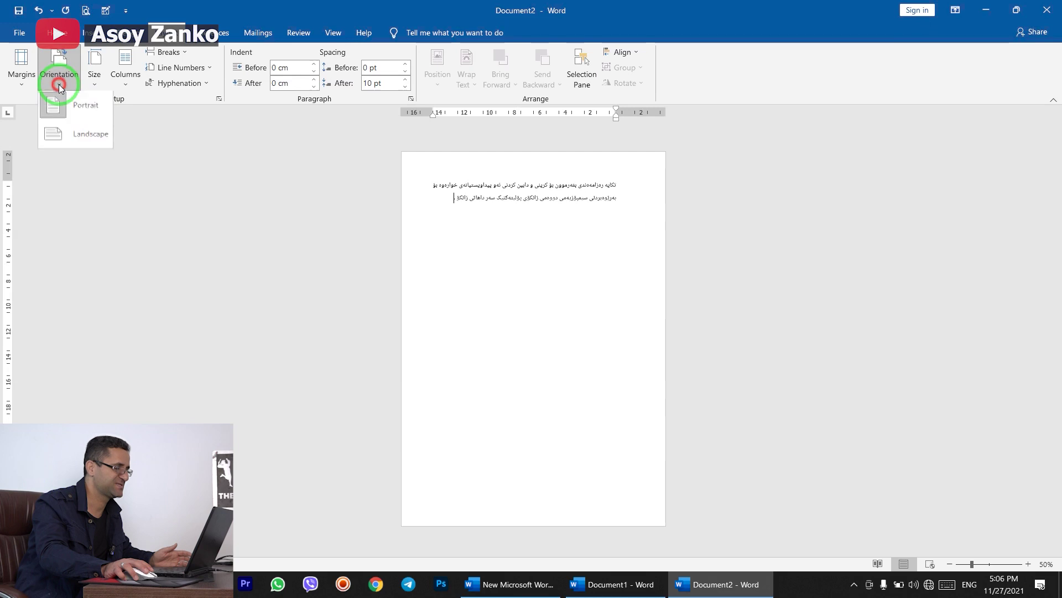
pyautogui.click(71, 138)
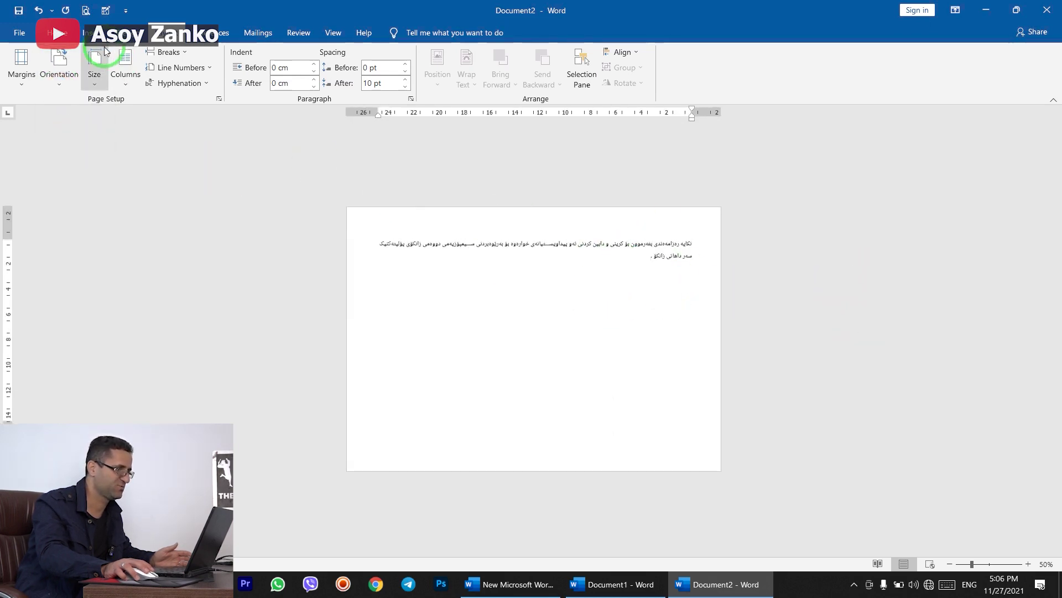
pyautogui.click(59, 75)
pyautogui.click(71, 110)
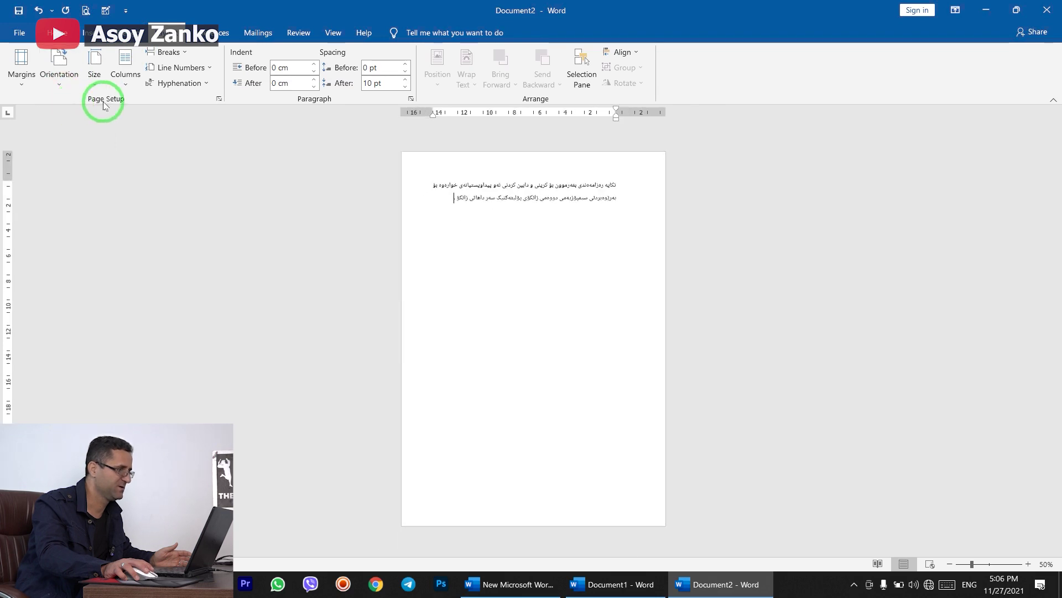
# Review the column presets from One to Right without applying one, with the page zoomed to 110%.
pyautogui.click(129, 87)
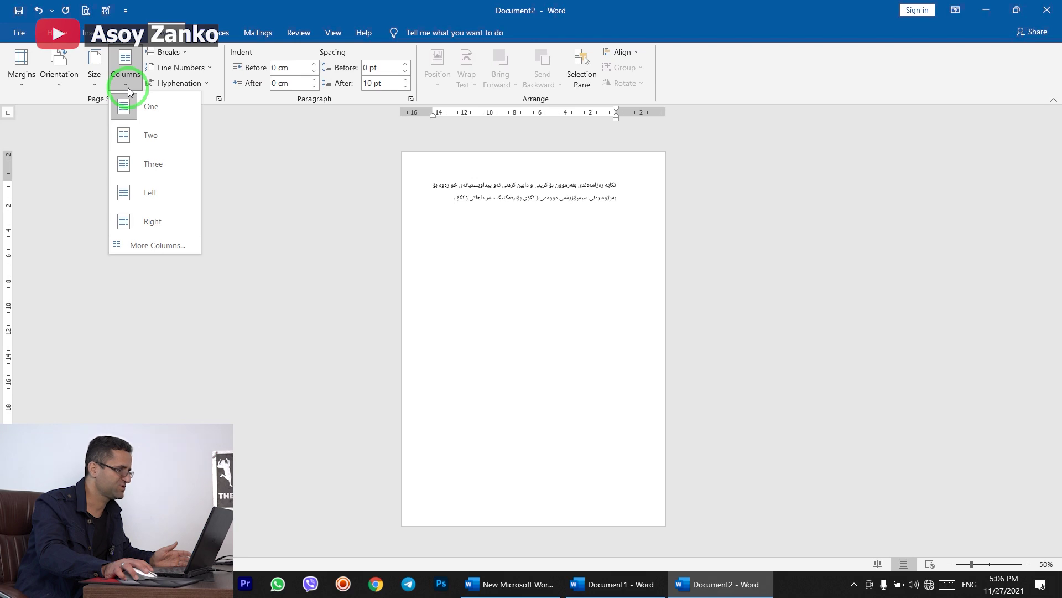
pyautogui.click(1028, 564)
pyautogui.click(1028, 564)
pyautogui.click(1028, 564)
pyautogui.click(1028, 564)
pyautogui.click(1028, 564)
pyautogui.click(1028, 564)
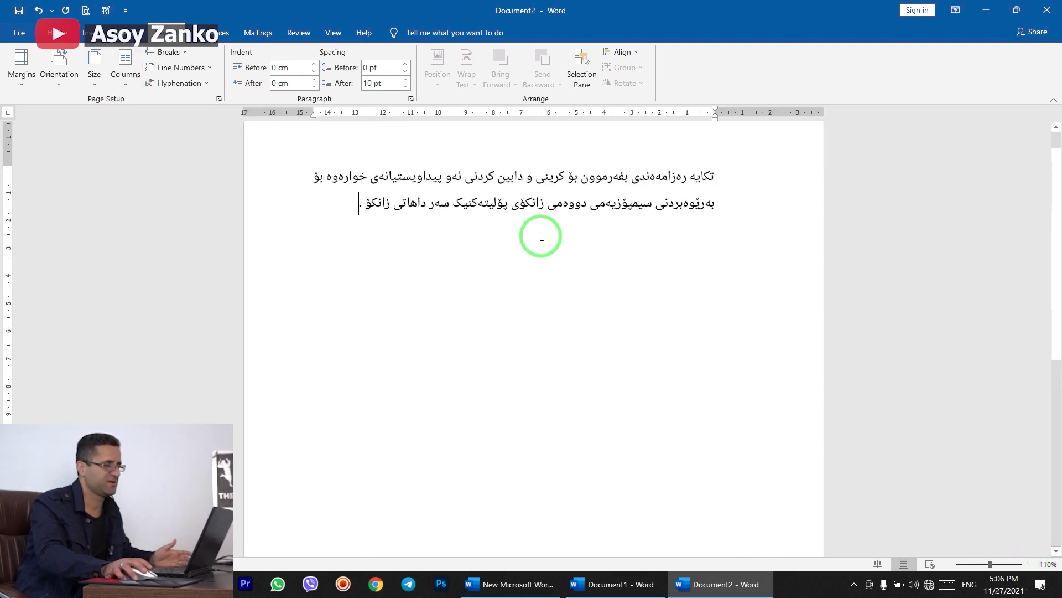
pyautogui.click(130, 89)
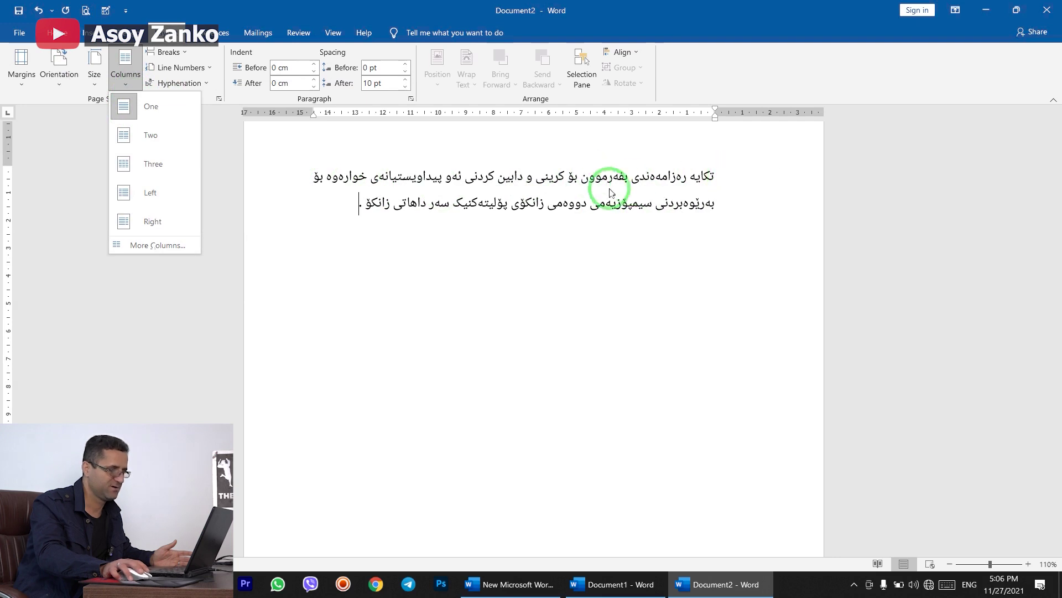
pyautogui.click(563, 191)
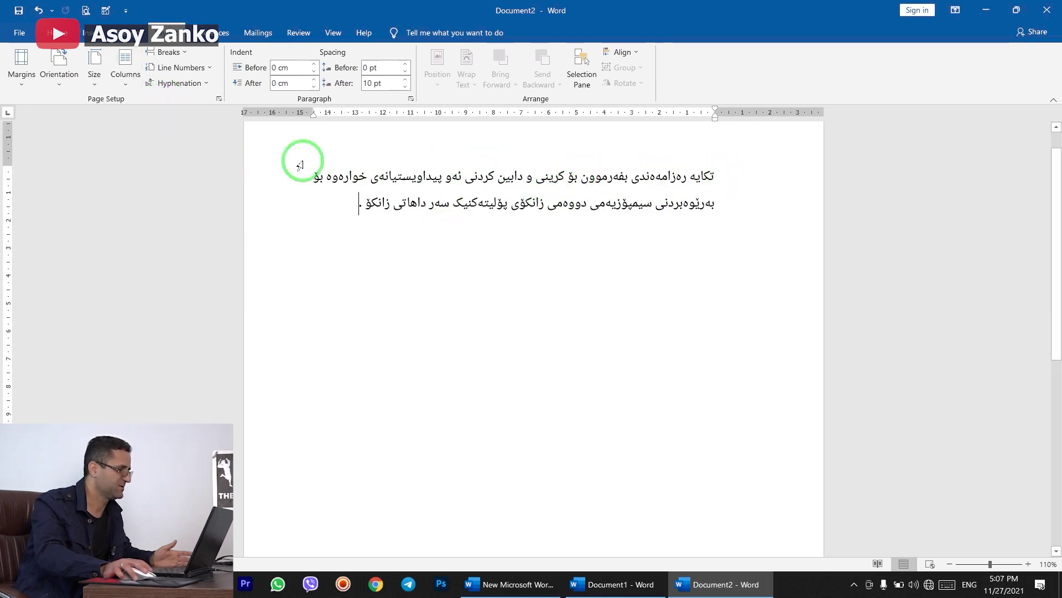
# Lay the text out in two columns and paste the Kurdish paragraph repeatedly to fill them.
pyautogui.click(126, 86)
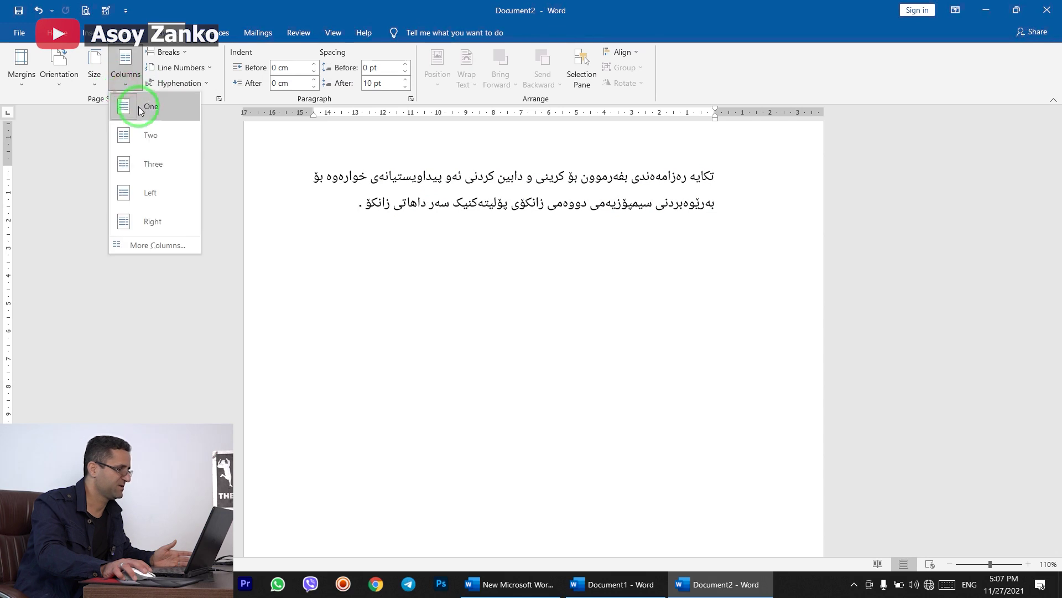
pyautogui.click(143, 137)
pyautogui.hotkey('ctrl', 'v')
pyautogui.hotkey('ctrl', 'v')
pyautogui.hotkey('ctrl', 'v')
pyautogui.hotkey('ctrl', 'v')
pyautogui.hotkey('ctrl', 'v')
pyautogui.hotkey('ctrl', 'v')
# Change the text layout to three columns.
pyautogui.scroll(3, 524, 294)
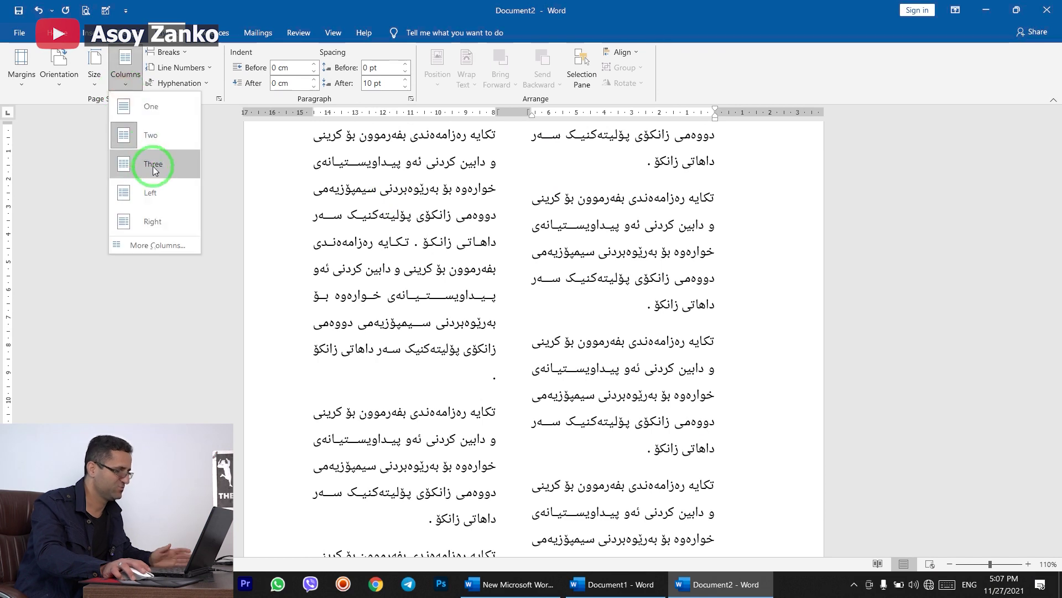
pyautogui.click(153, 166)
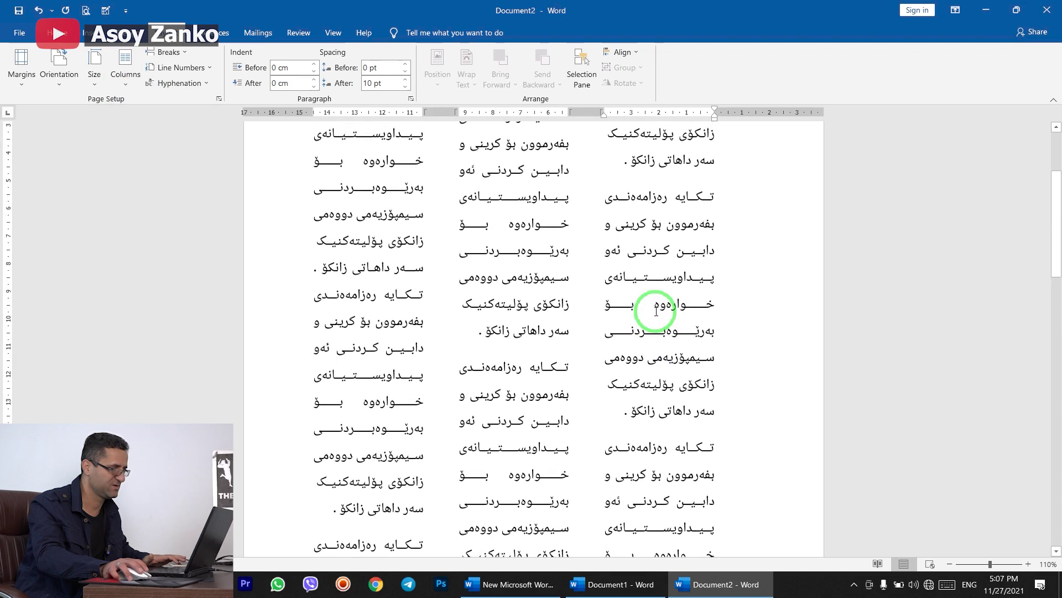
pyautogui.scroll(2, 656, 311)
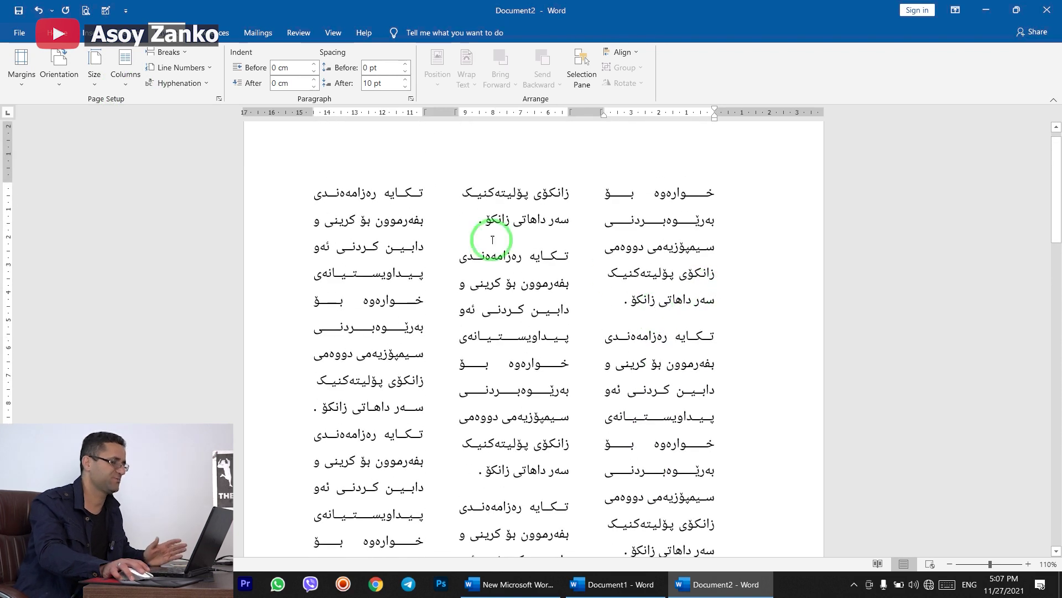
# Open the detailed column settings and try the Two, Left and Three presets.
pyautogui.click(125, 65)
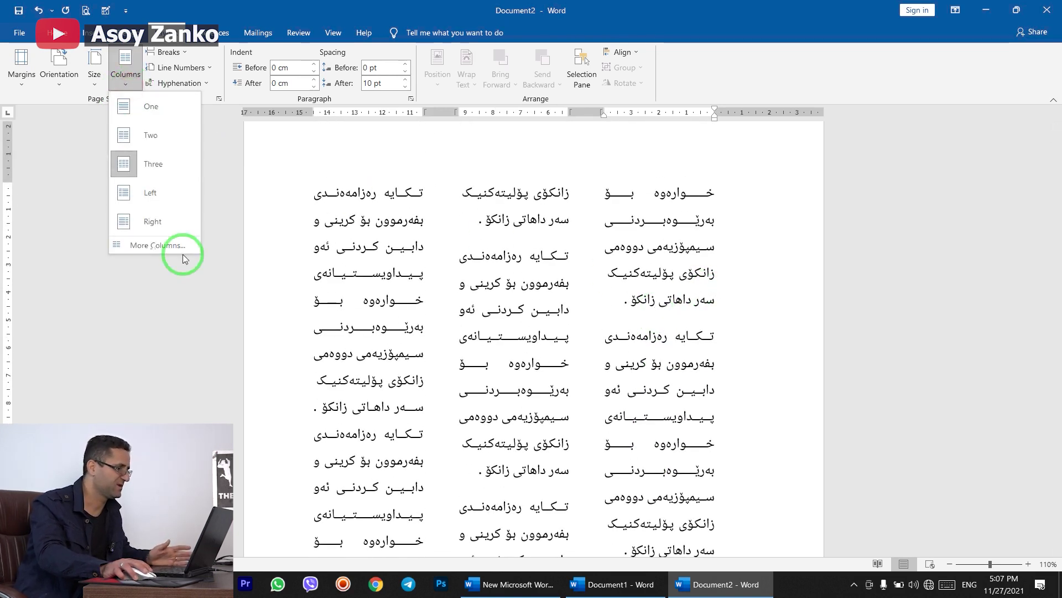
pyautogui.click(168, 244)
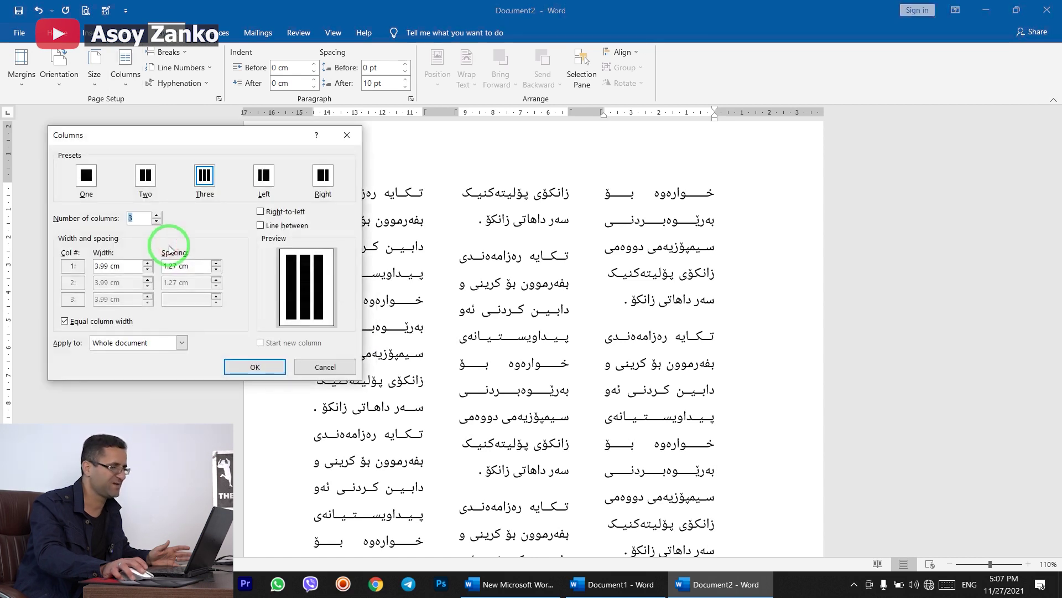
pyautogui.moveTo(183, 138); pyautogui.dragTo(209, 109)
pyautogui.click(173, 143)
pyautogui.click(280, 142)
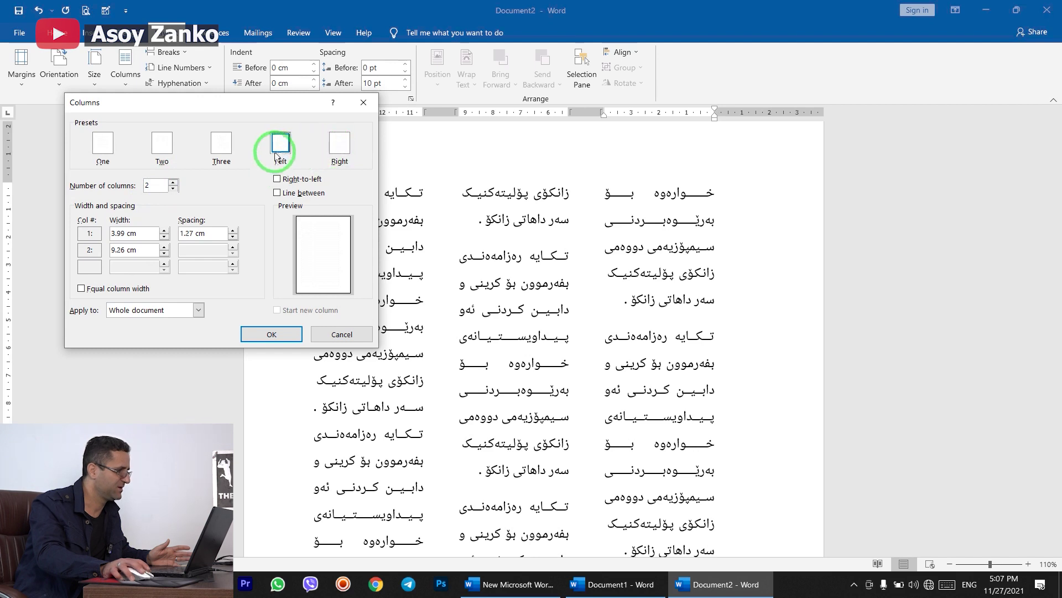
pyautogui.click(222, 145)
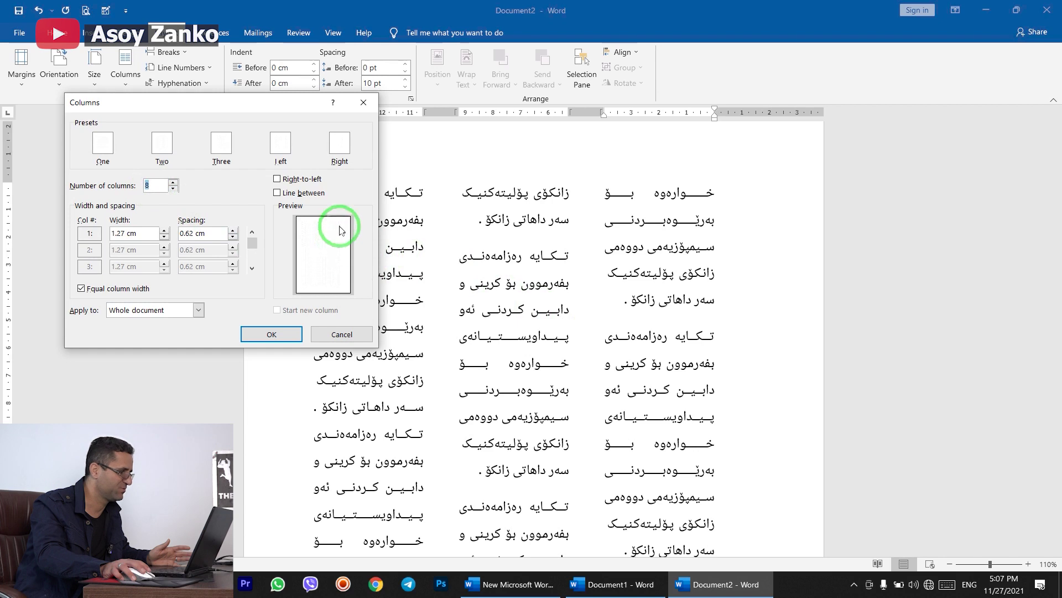
# Try seven columns with an equal width of 2 cm and look through the individual column rows.
pyautogui.click(173, 188)
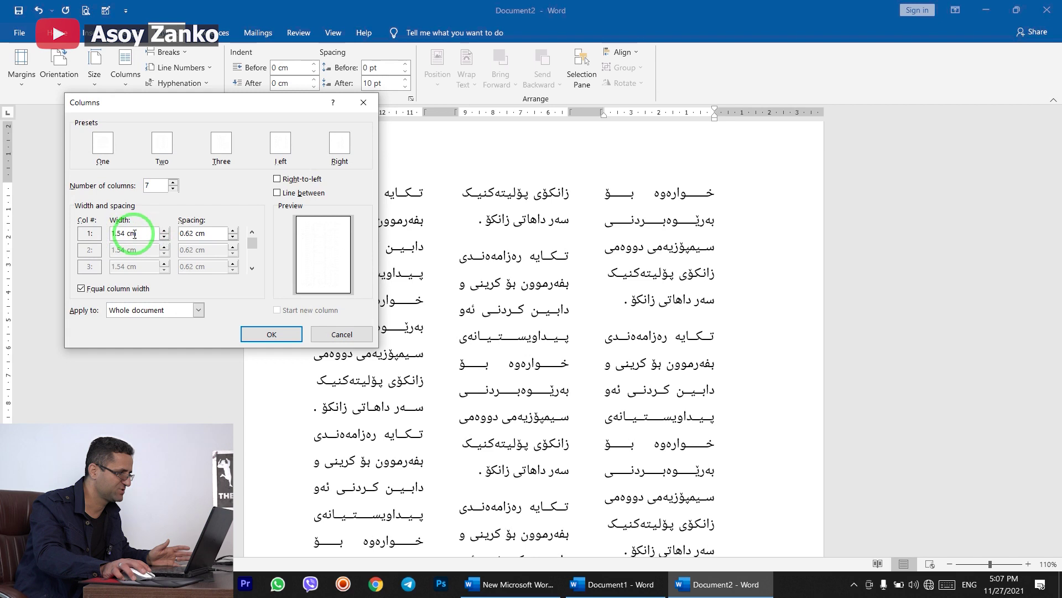
pyautogui.click(165, 231)
pyautogui.click(194, 233)
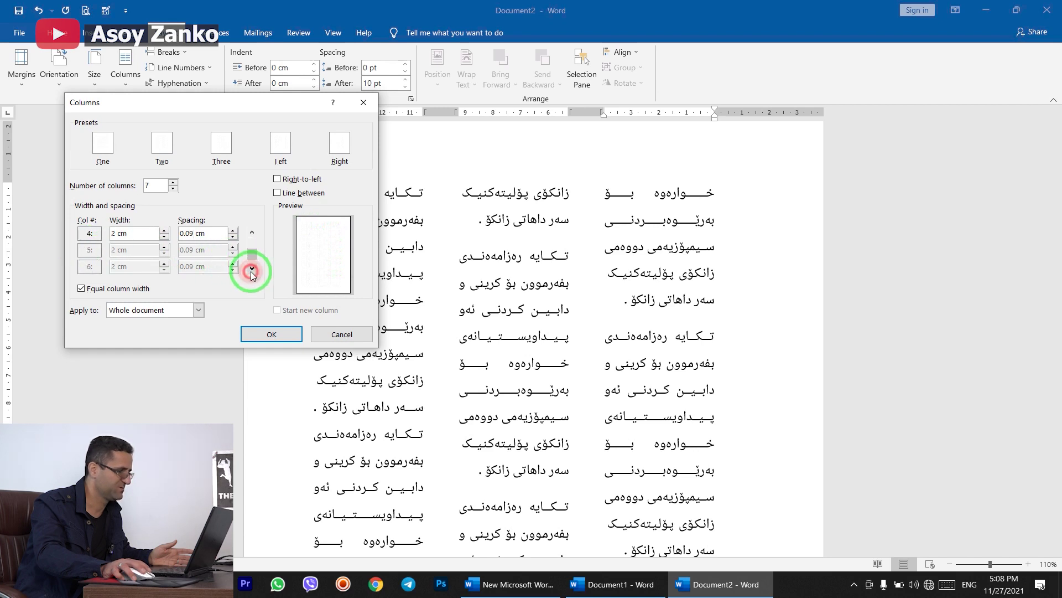
pyautogui.click(249, 232)
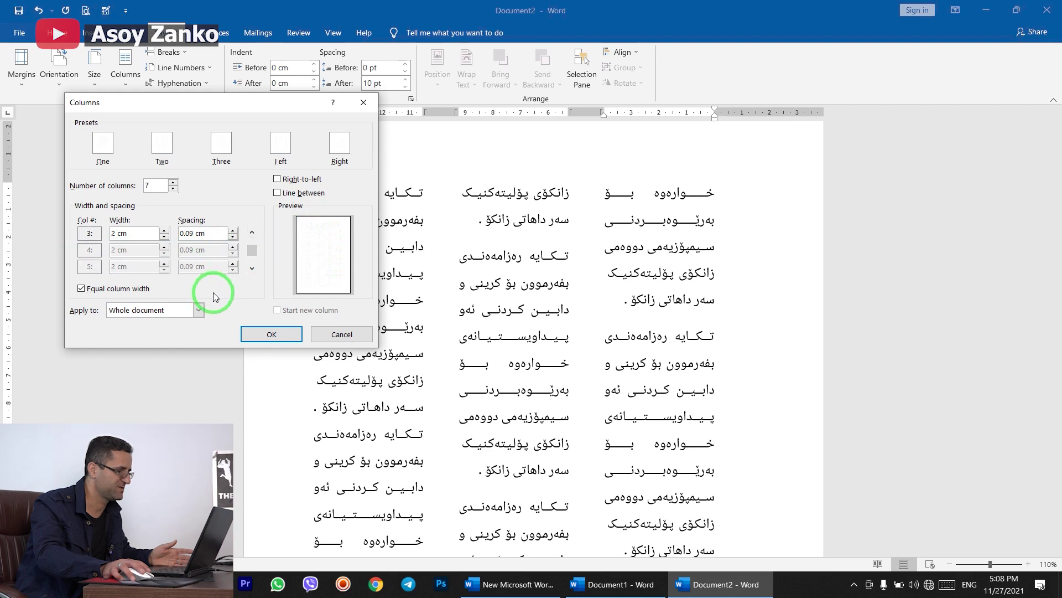
# Toggle equal column width off and on again, and close the column settings.
pyautogui.click(92, 290)
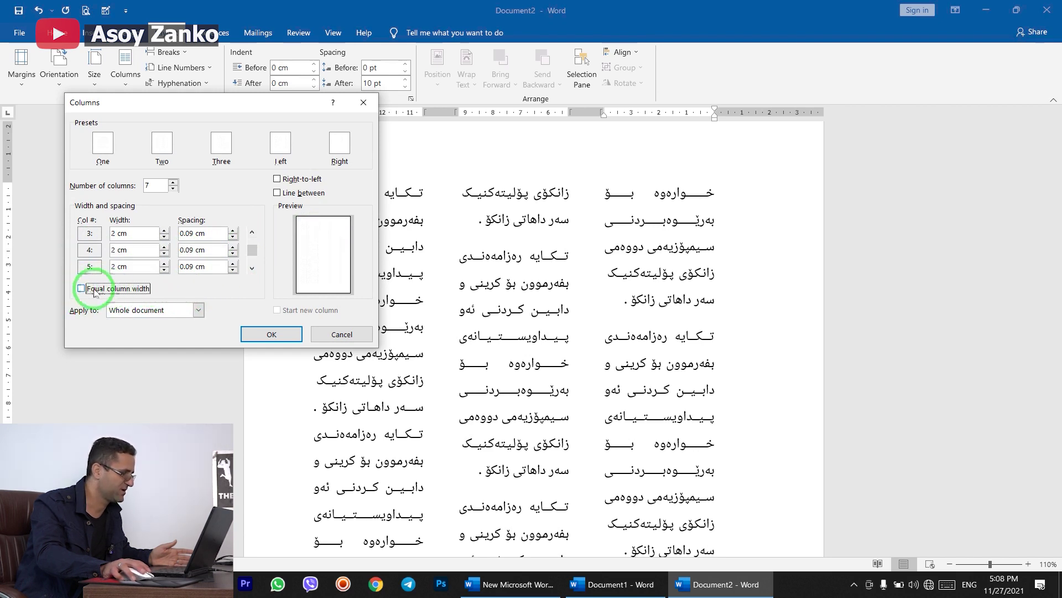
pyautogui.click(93, 290)
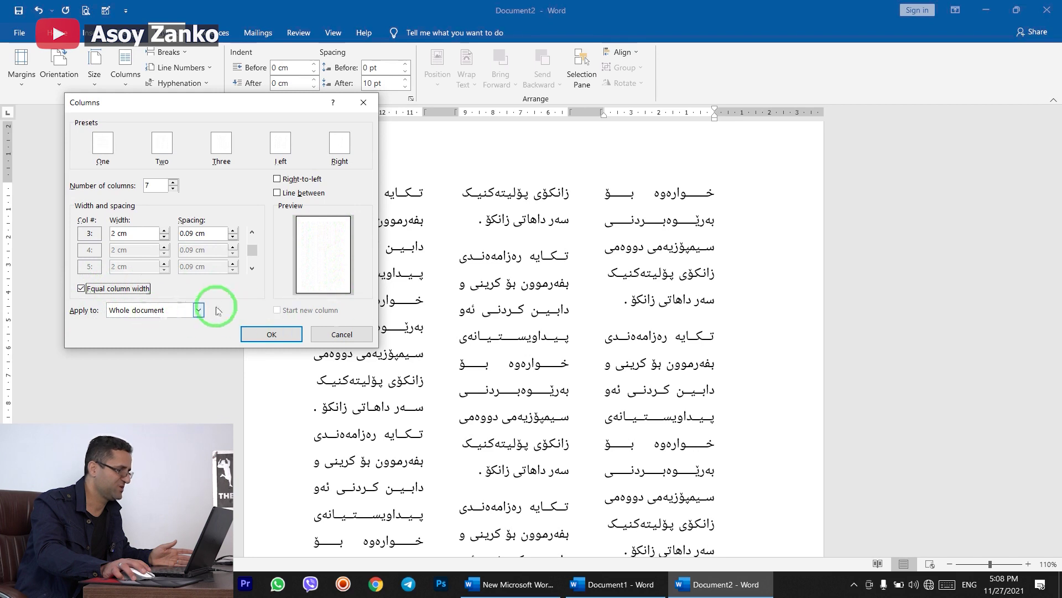
pyautogui.click(272, 335)
# Check which part of the document the custom margins and the paper size apply to, closing each without changes.
pyautogui.click(23, 78)
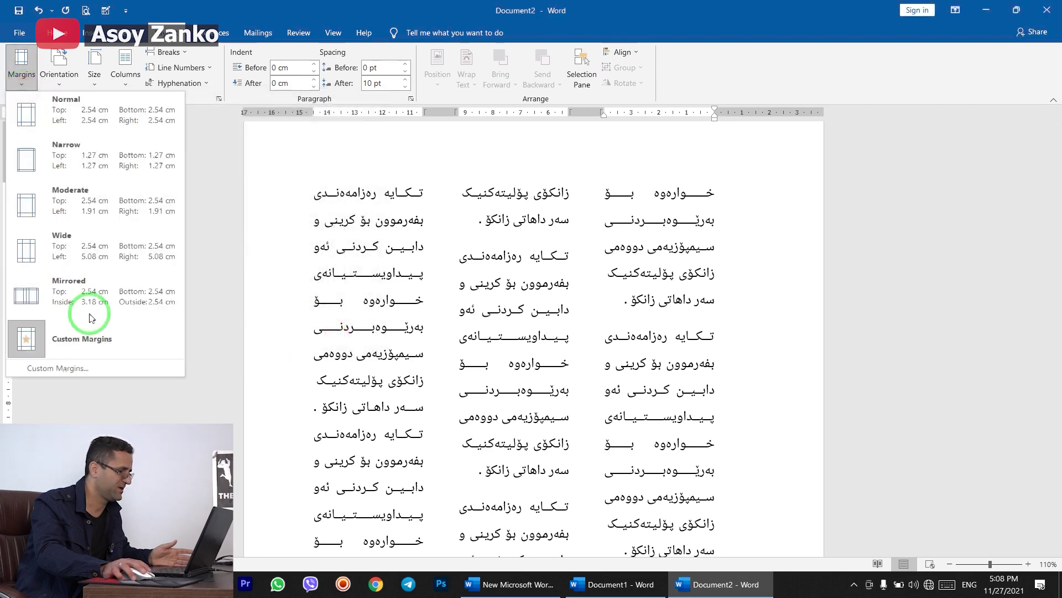
pyautogui.click(94, 369)
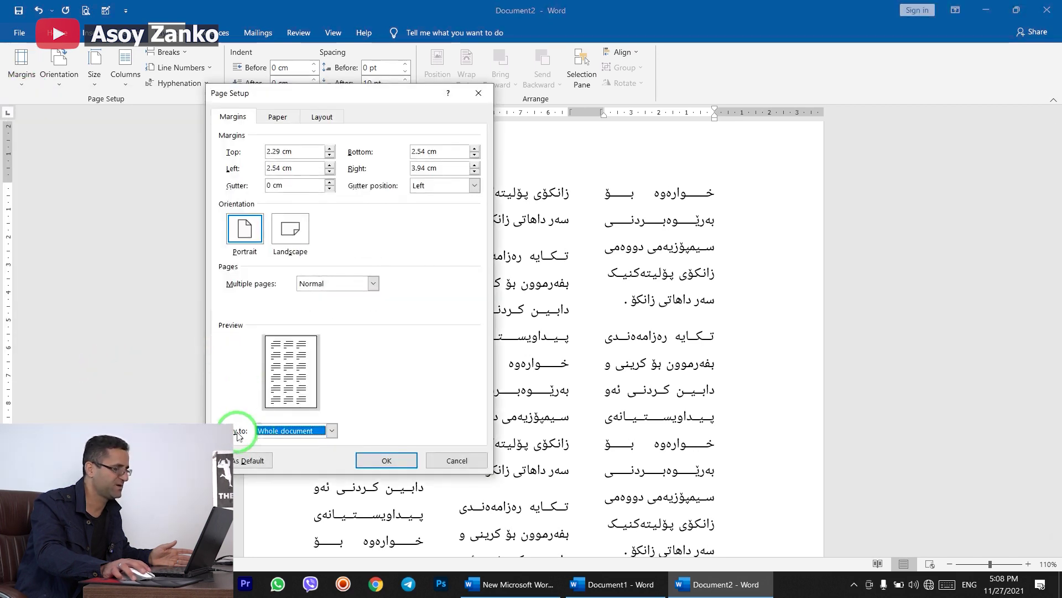
pyautogui.click(475, 93)
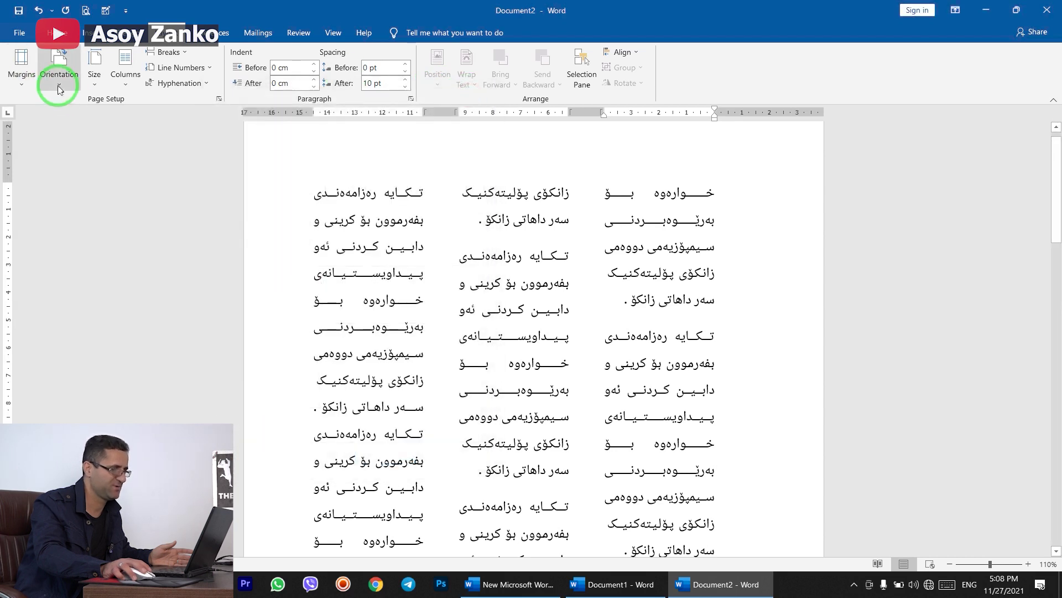
pyautogui.click(59, 85)
pyautogui.click(95, 83)
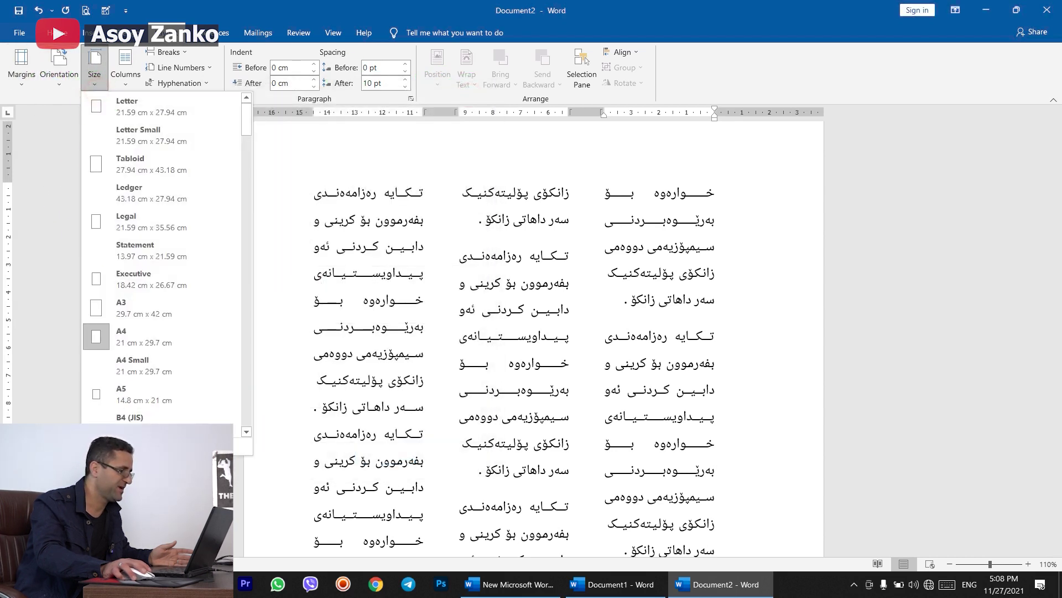
pyautogui.click(244, 445)
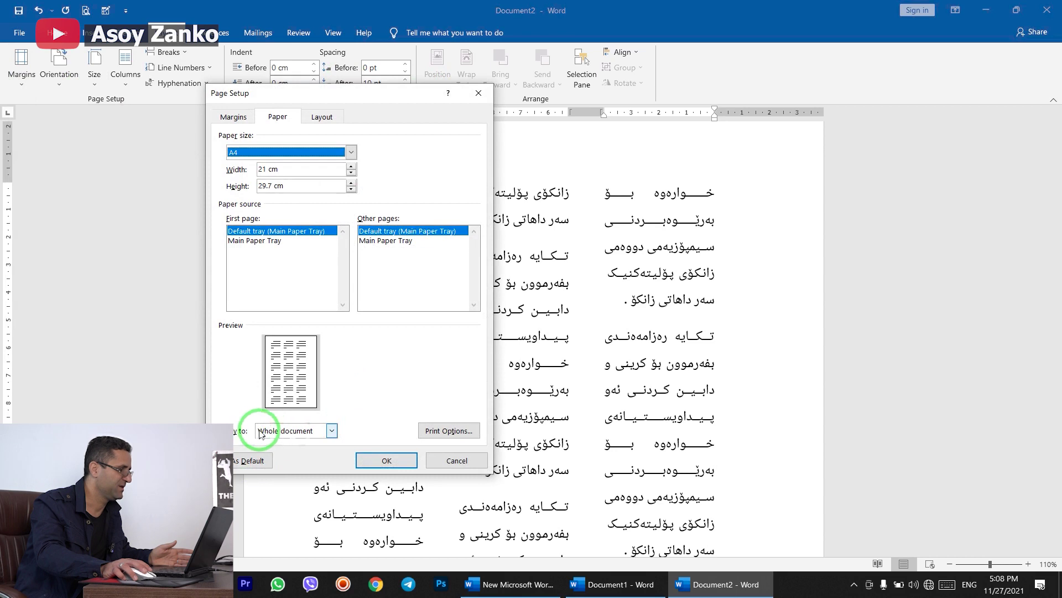
pyautogui.click(473, 460)
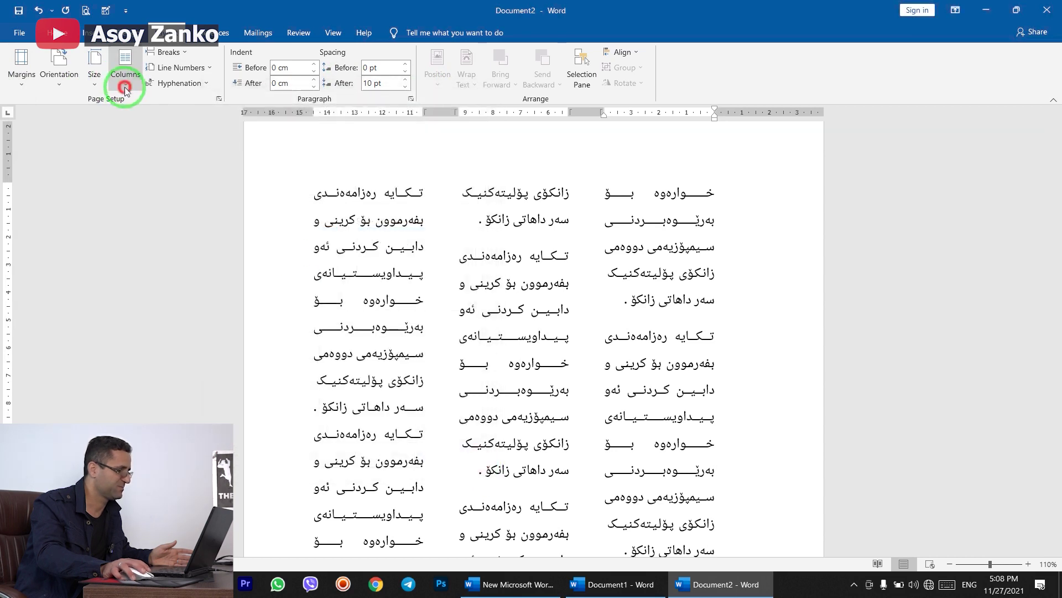
# Examine the scope choices Whole document and This point forward in the column settings, and close them without applying anything.
pyautogui.click(125, 88)
pyautogui.click(159, 243)
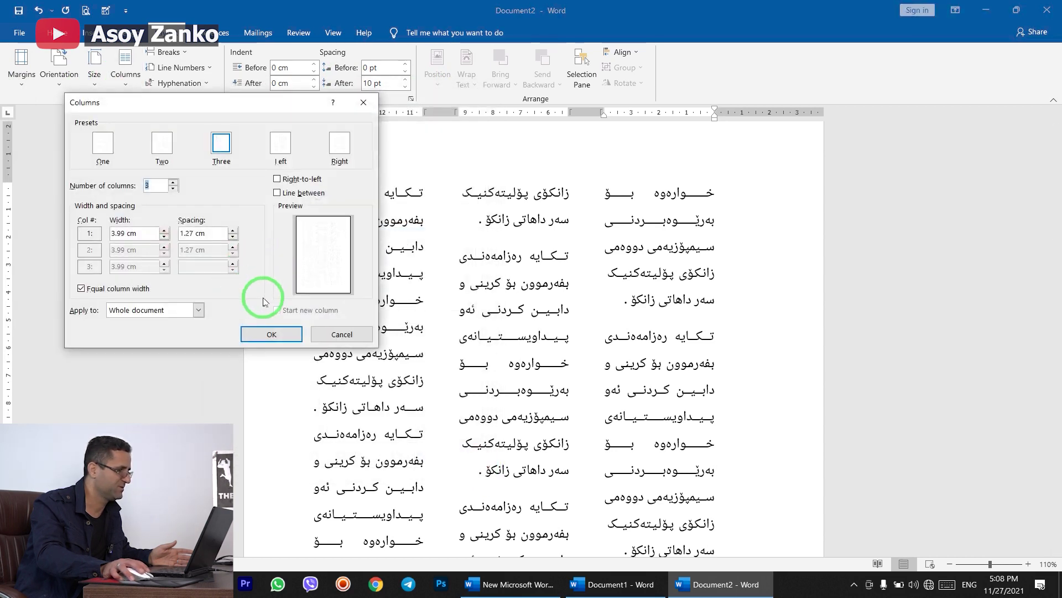
pyautogui.moveTo(233, 101); pyautogui.dragTo(318, 95)
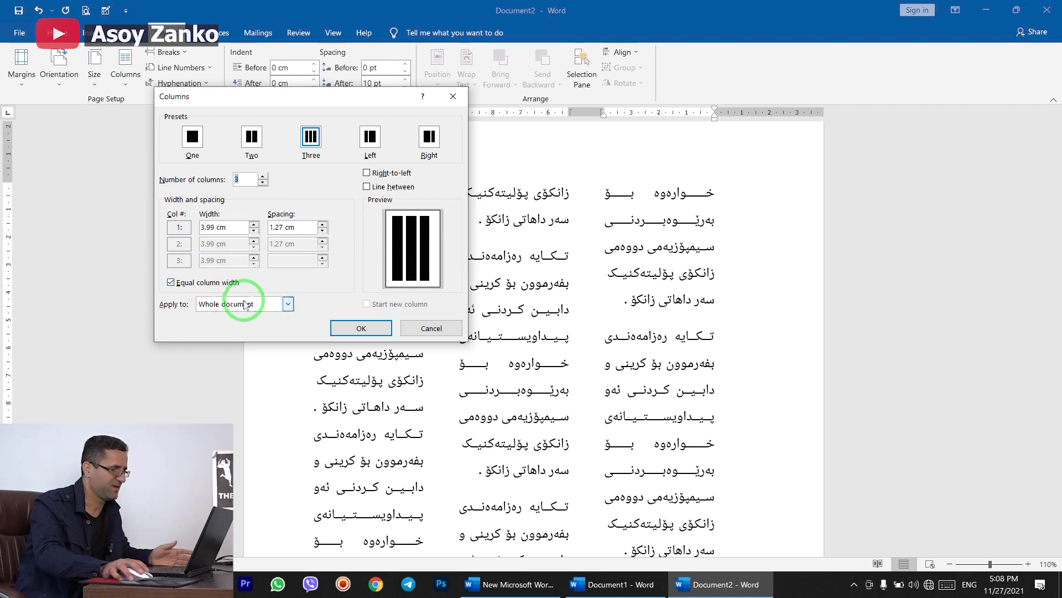
pyautogui.click(290, 304)
pyautogui.click(290, 303)
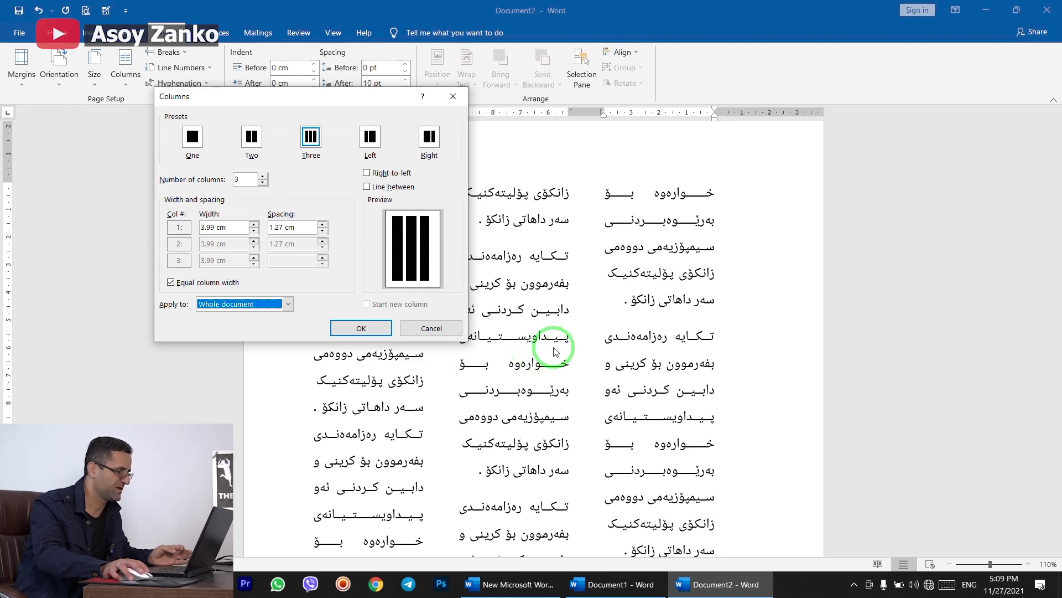
pyautogui.click(288, 304)
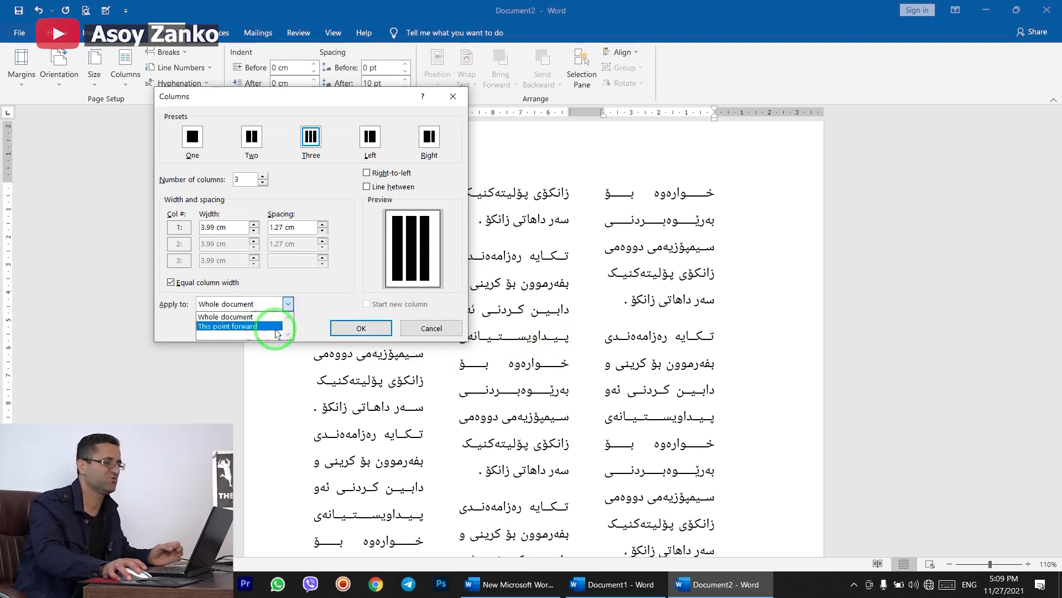
pyautogui.click(310, 325)
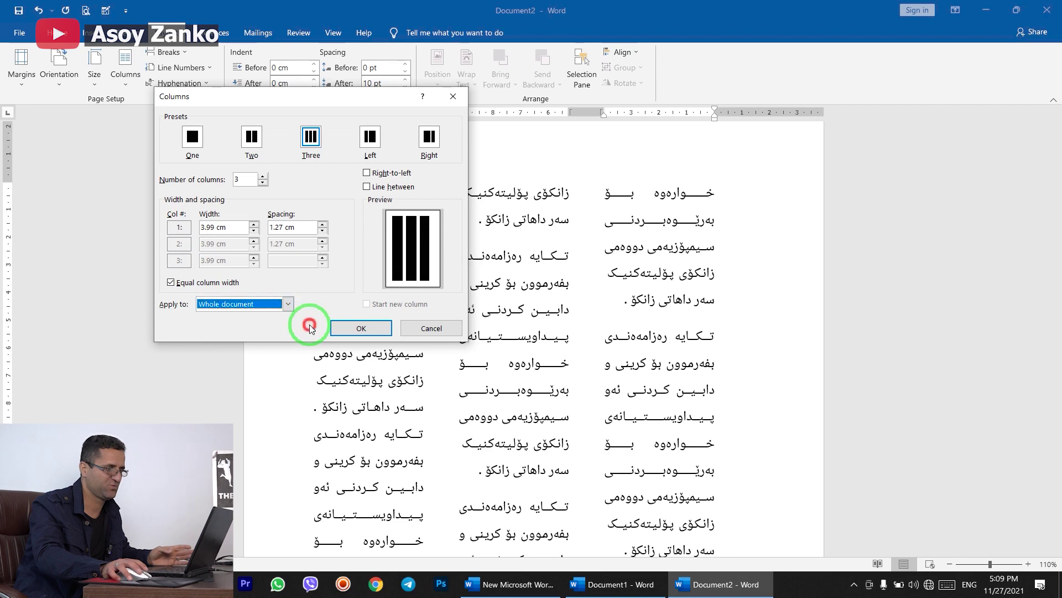
pyautogui.click(288, 305)
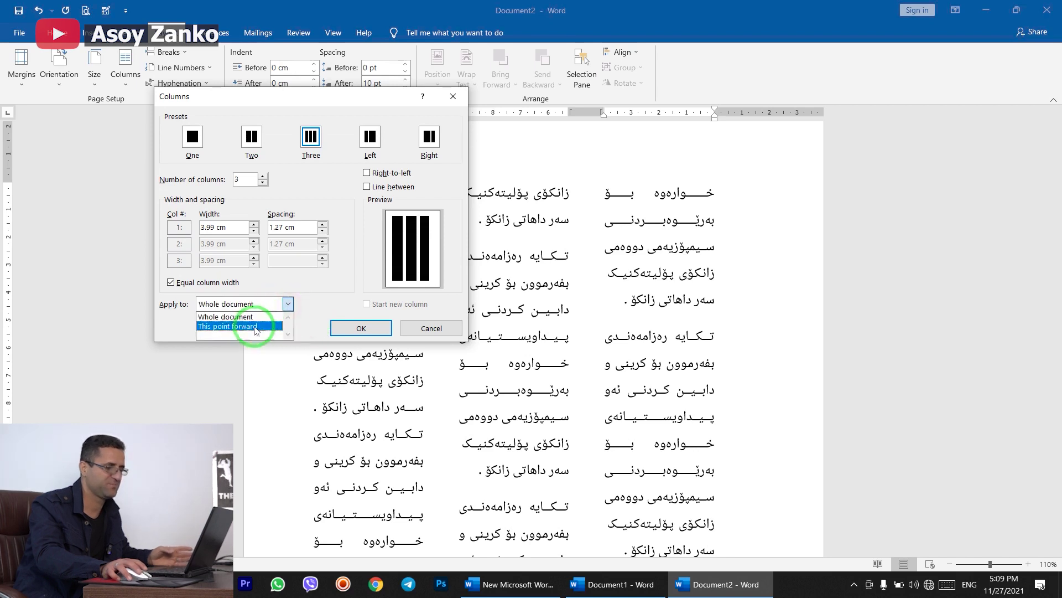
pyautogui.click(317, 320)
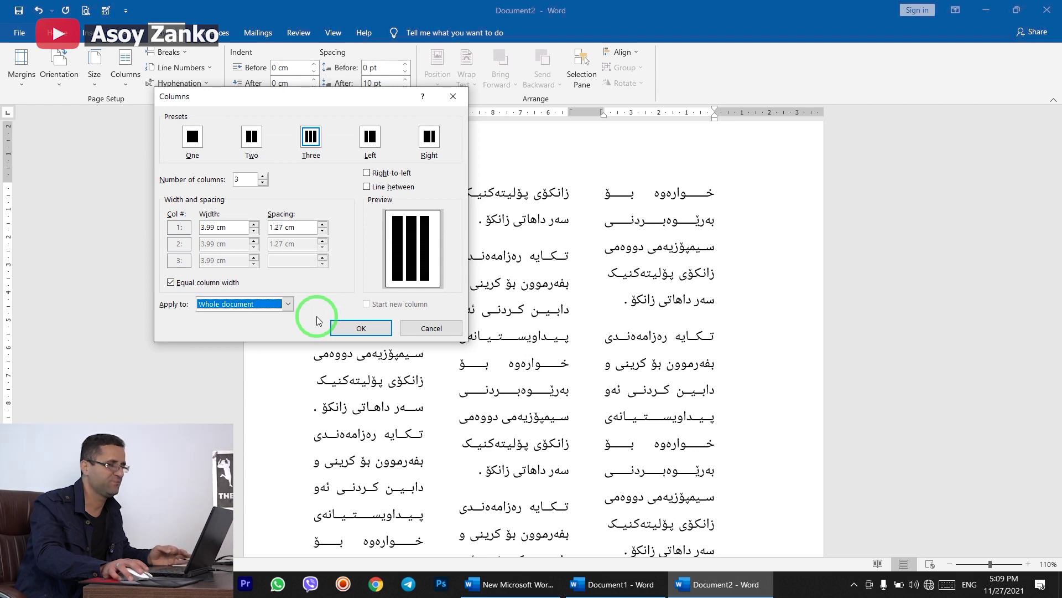
pyautogui.click(447, 329)
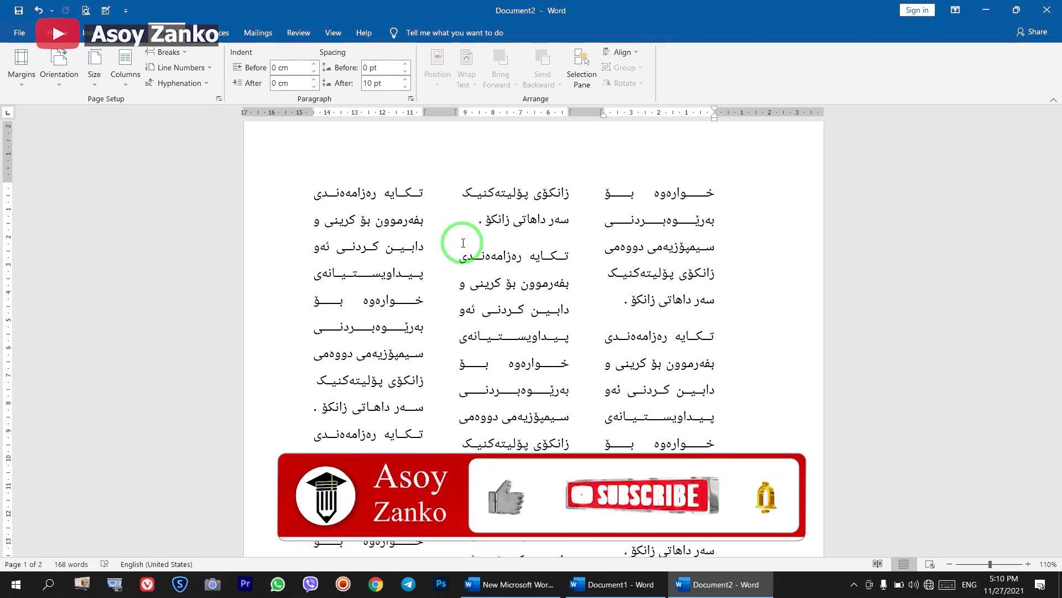
# Close Document2.
pyautogui.click(1047, 10)
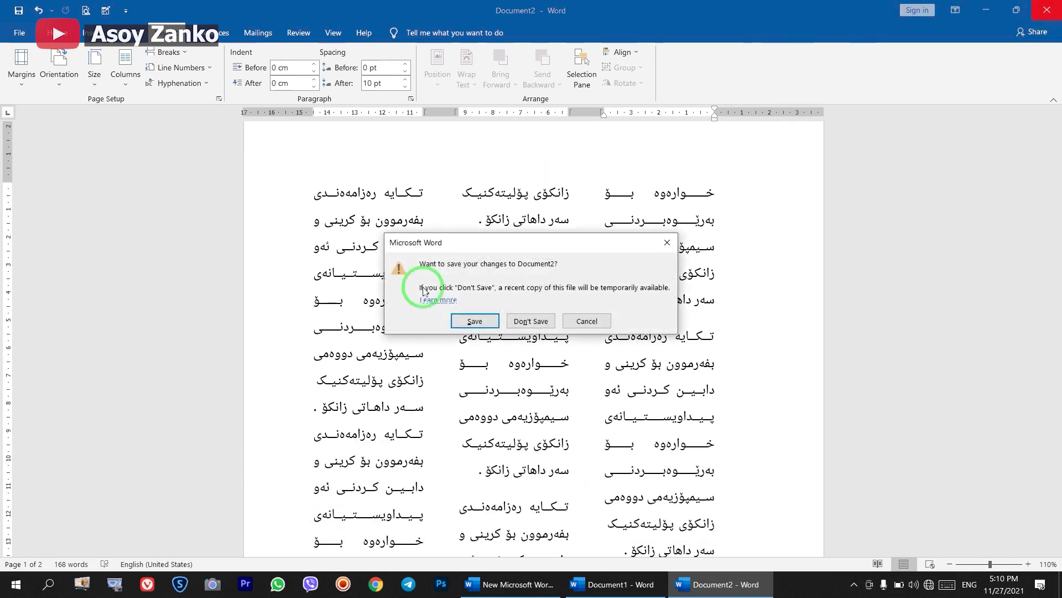